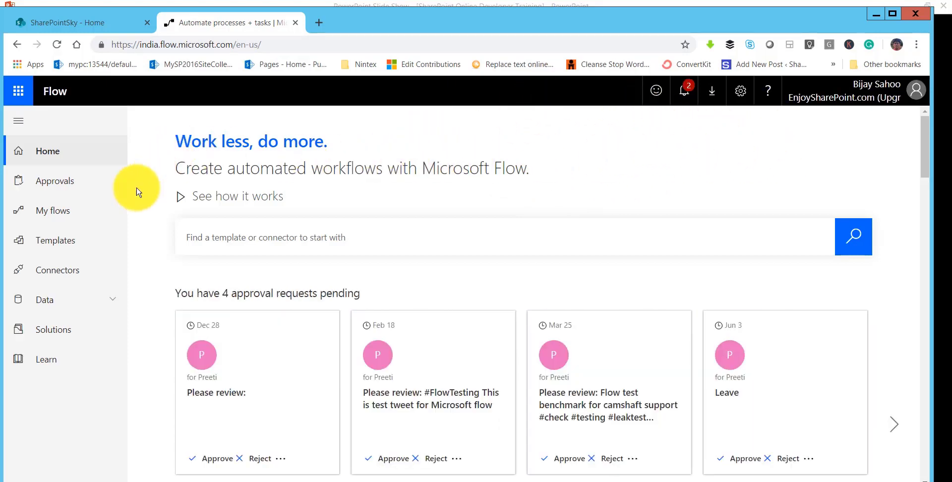
- Create an instant flow from blank named "Create List From Flow" that is triggered from Microsoft Flow
{"action": "left_click", "coordinate": [64, 214]}
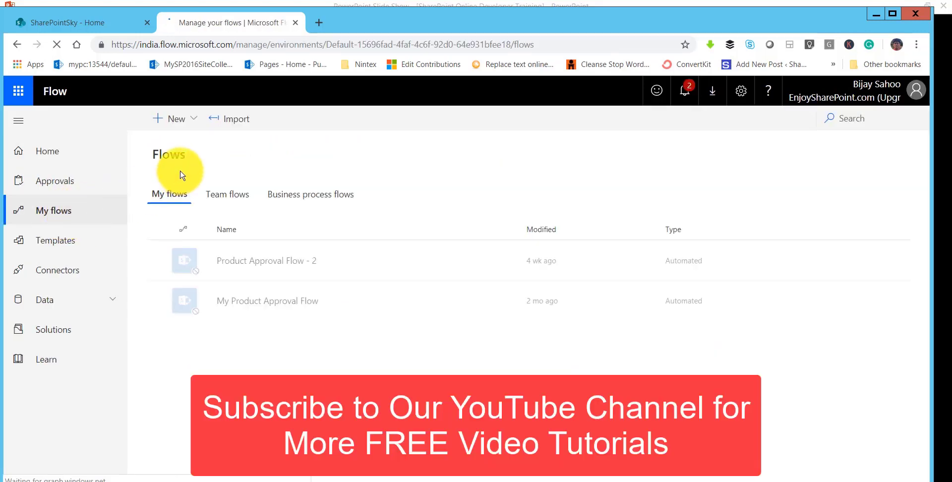
{"action": "left_click", "coordinate": [196, 119]}
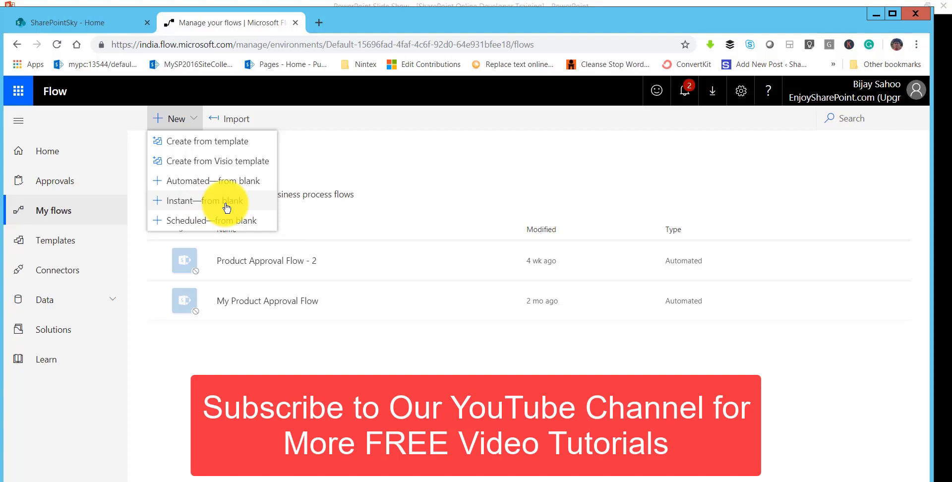
{"action": "left_click", "coordinate": [271, 205]}
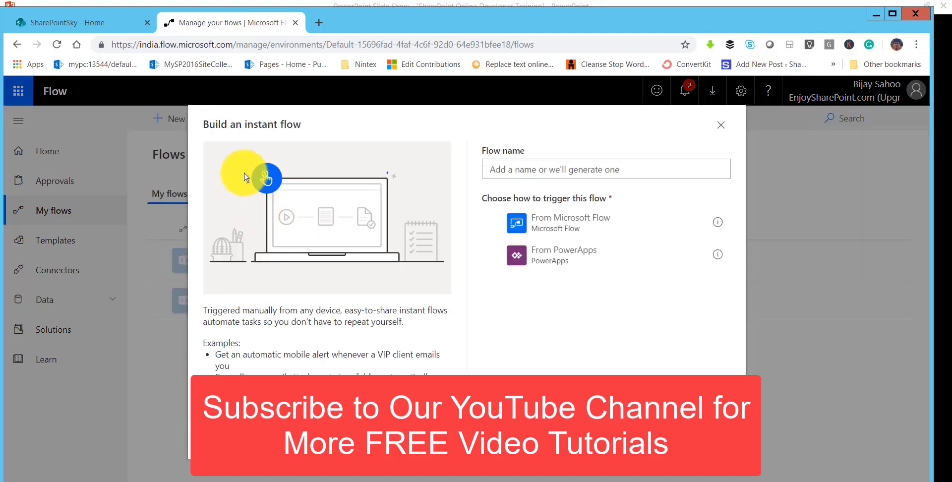
{"action": "left_click", "coordinate": [513, 167]}
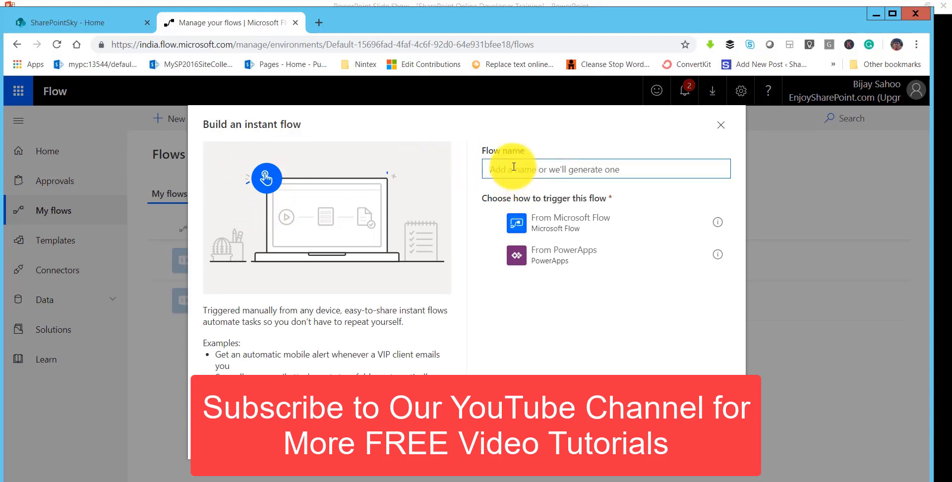
{"action": "type", "text": "Cr"}
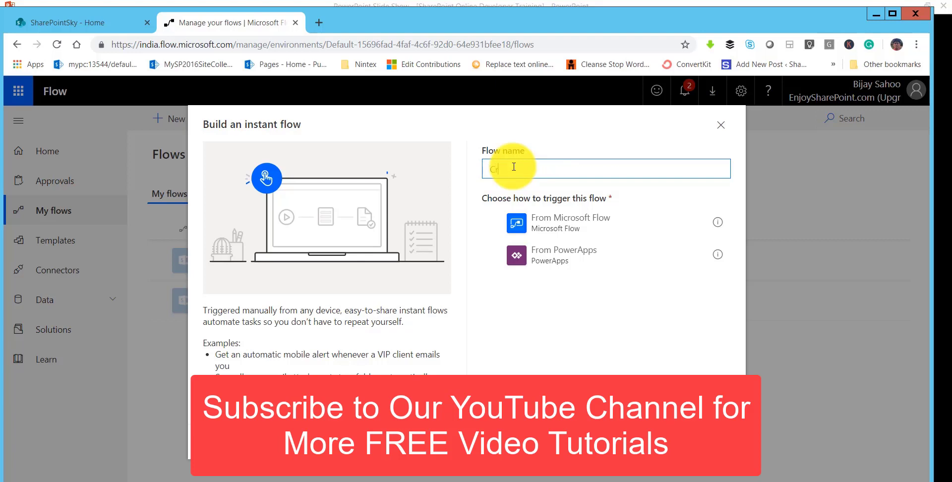
{"action": "type", "text": "eate List From M"}
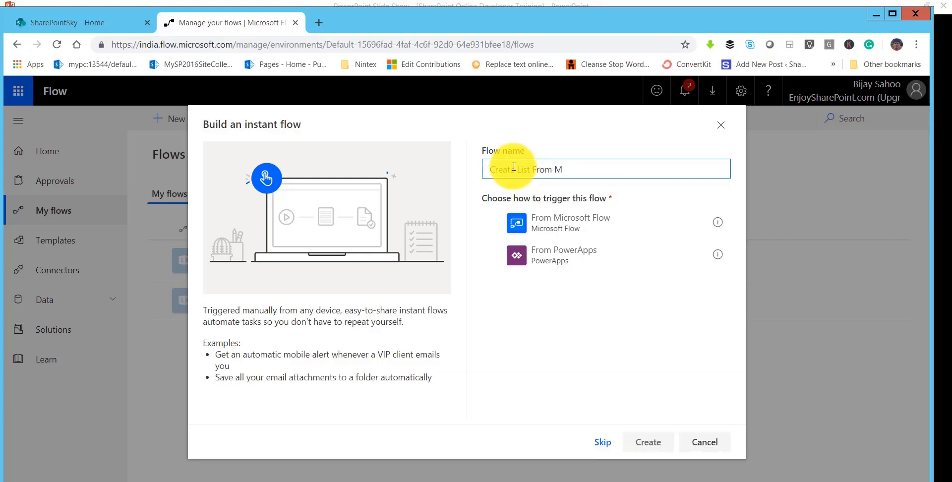
{"action": "key", "text": "BackSpace"}
{"action": "type", "text": "Flow"}
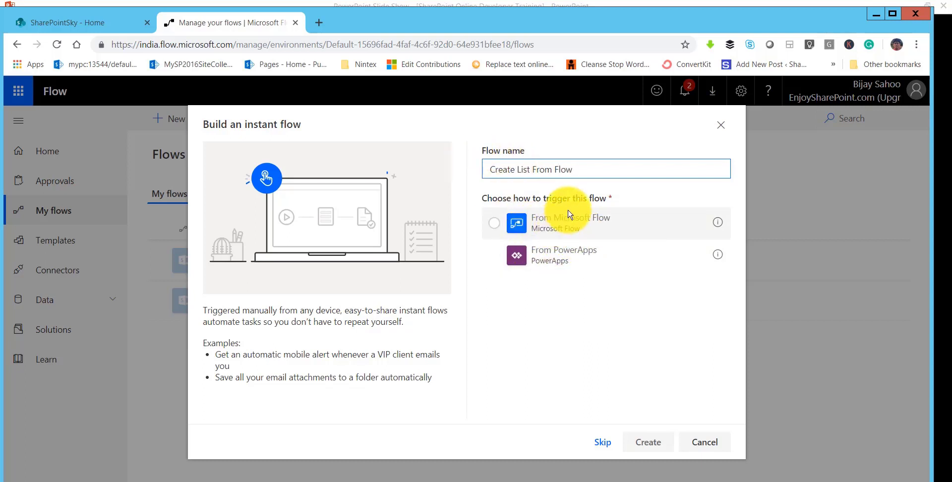
{"action": "left_click", "coordinate": [561, 225]}
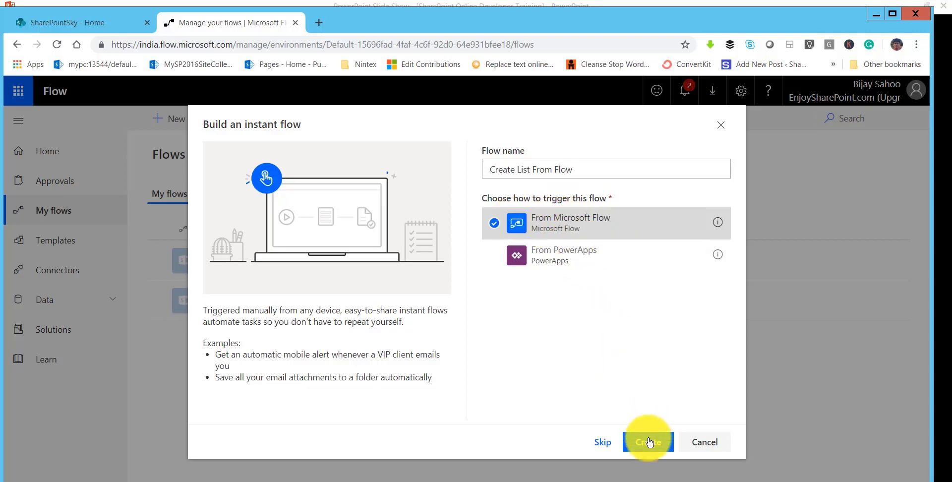
{"action": "left_click", "coordinate": [652, 454]}
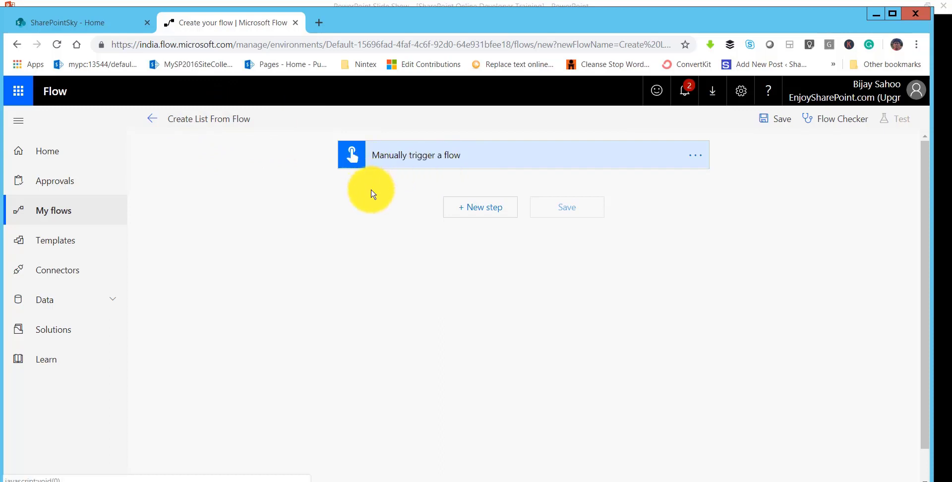
- Search the actions for "http" and add "Send an HTTP request to SharePoint" below the manual trigger
{"action": "left_click", "coordinate": [488, 213]}
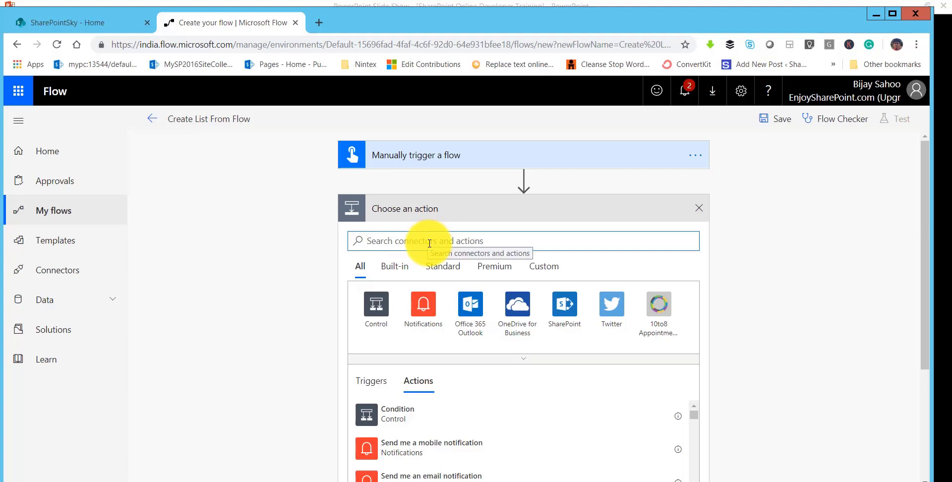
{"action": "left_click", "coordinate": [429, 243]}
{"action": "type", "text": "http"}
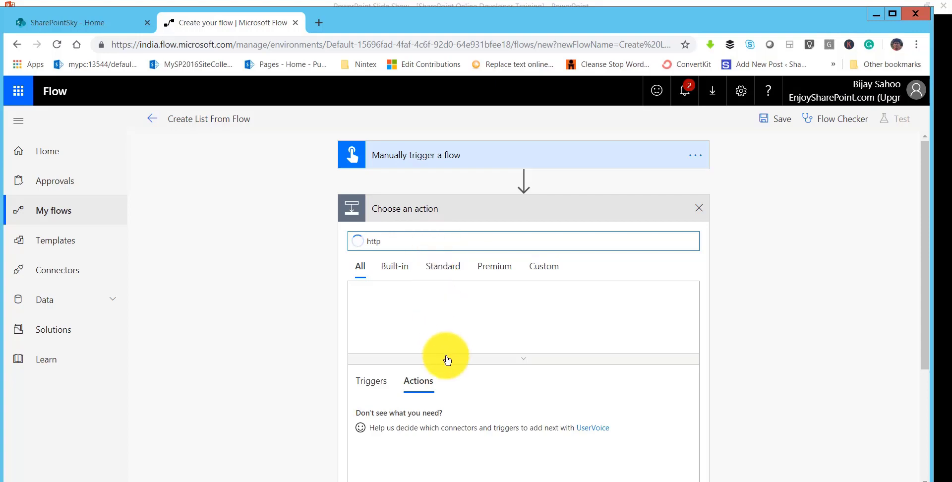
{"action": "scroll", "coordinate": [461, 375], "scroll_direction": "down", "scroll_amount": 4}
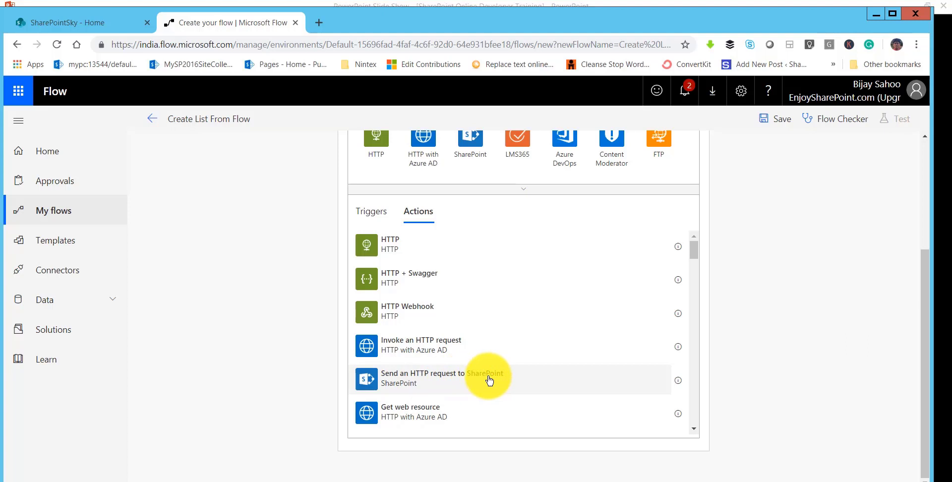
{"action": "left_click", "coordinate": [461, 385]}
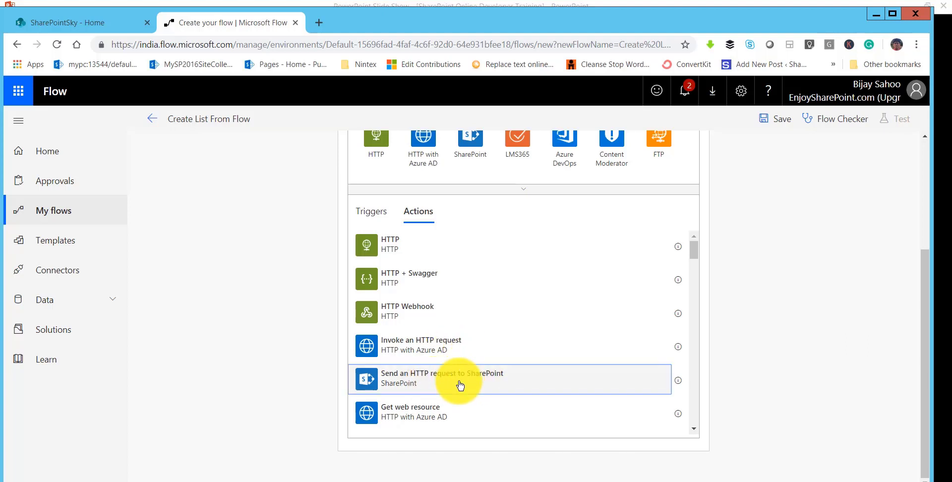
{"action": "left_click", "coordinate": [435, 382]}
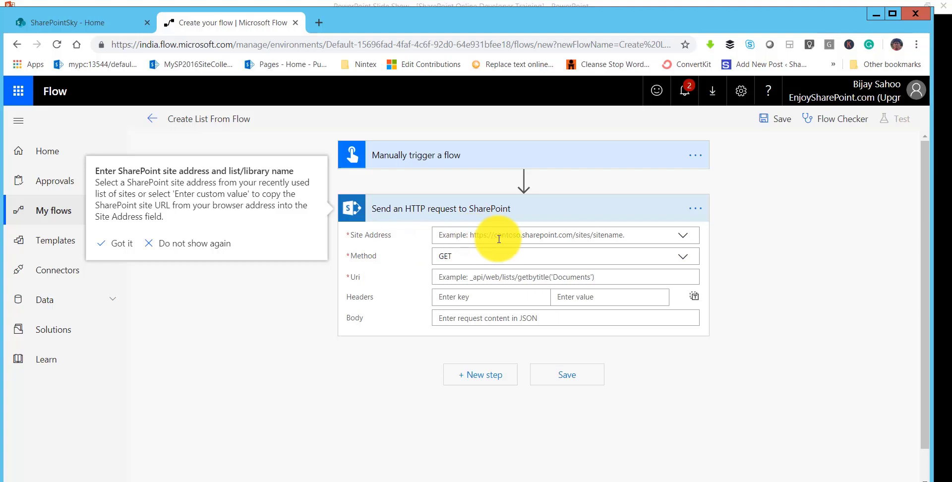
- Point the HTTP request at the SharePointSky site with method POST and Uri _api/web/lists
{"action": "left_click", "coordinate": [688, 238]}
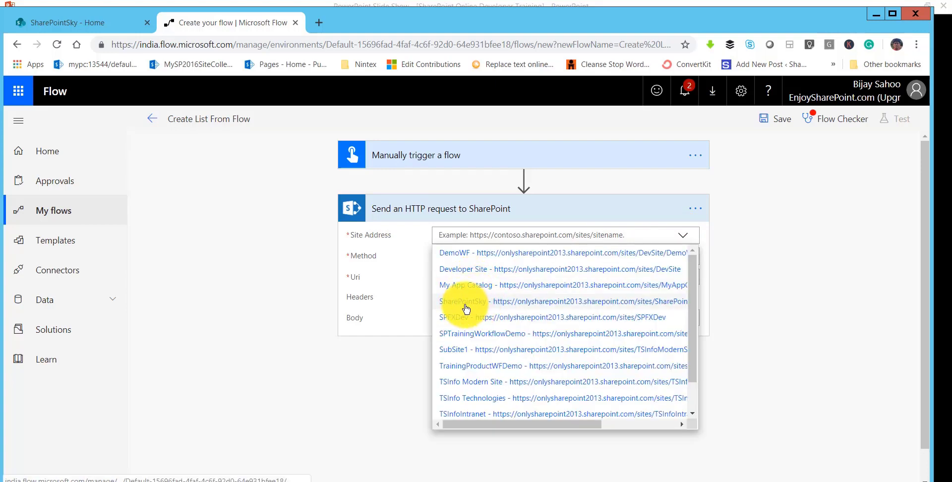
{"action": "left_click", "coordinate": [494, 308]}
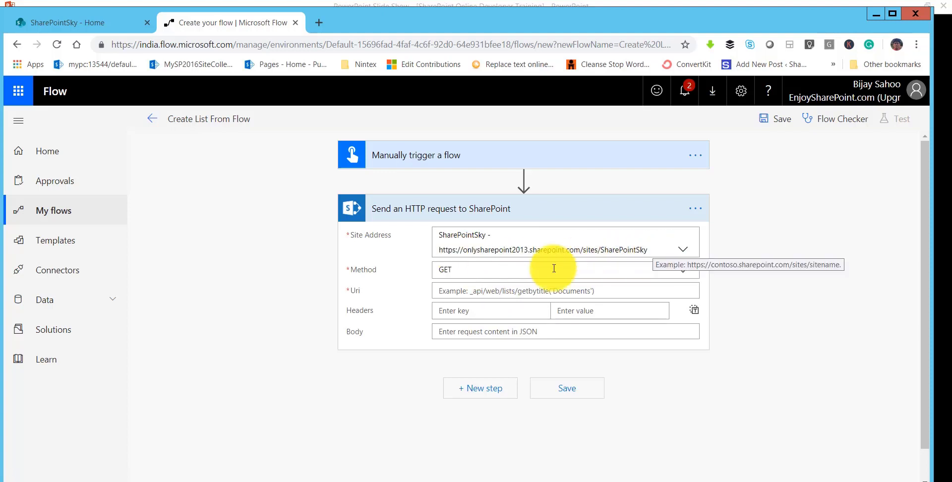
{"action": "left_click", "coordinate": [441, 271]}
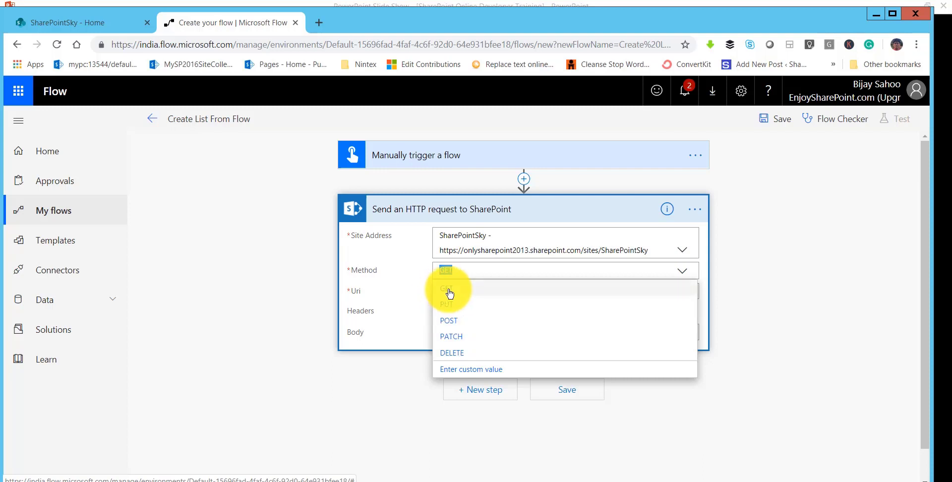
{"action": "left_click", "coordinate": [446, 326]}
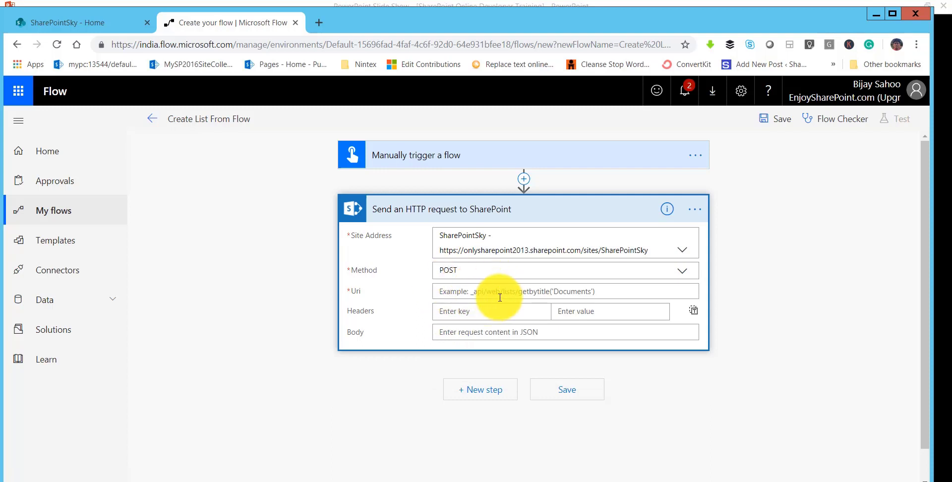
{"action": "left_click", "coordinate": [474, 292]}
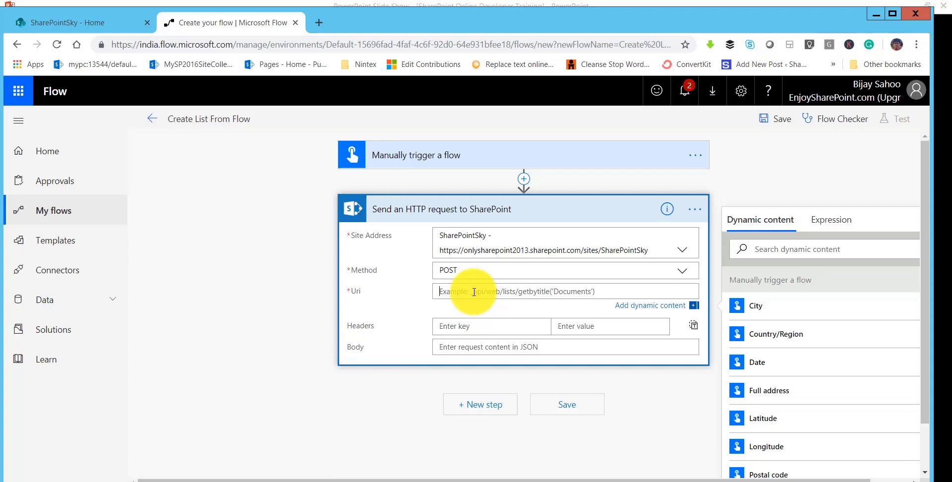
{"action": "type", "text": "_"}
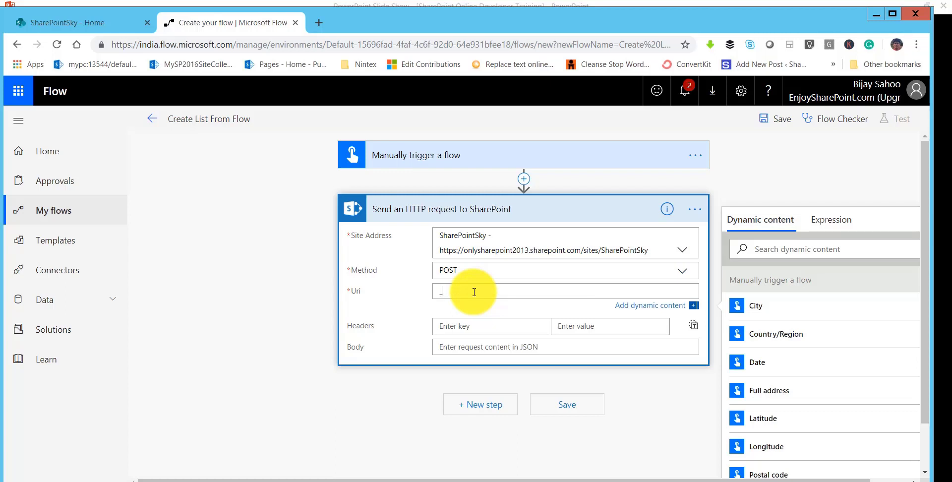
{"action": "type", "text": "api/web/lists"}
- Add a content-type header to the request with the value application/json;odata=verbose
{"action": "left_click", "coordinate": [466, 331]}
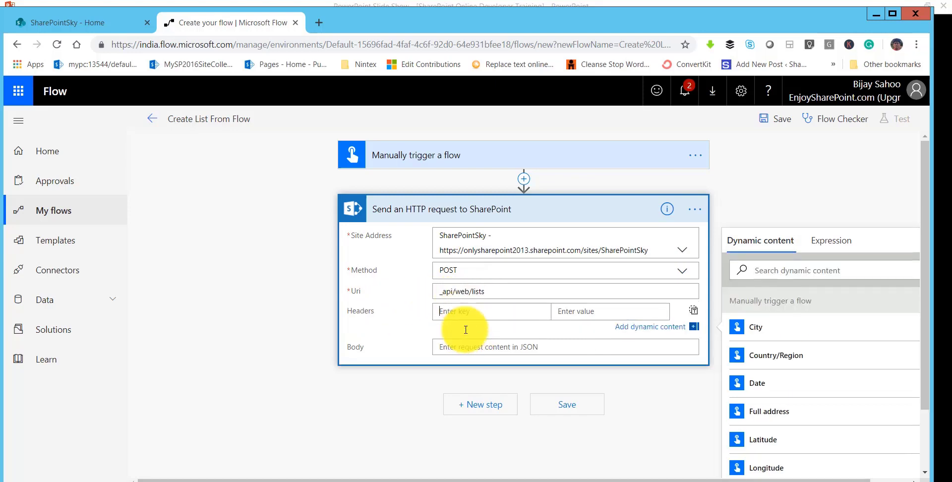
{"action": "type", "text": "content-type"}
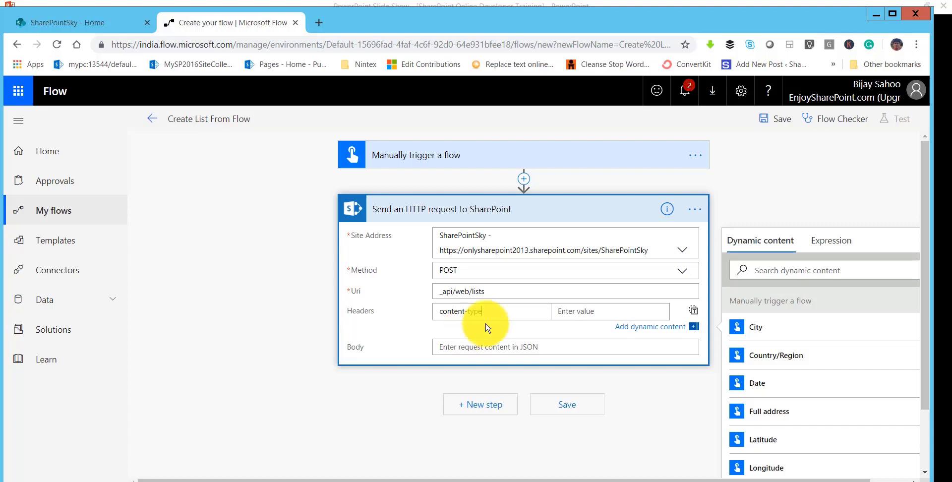
{"action": "left_click", "coordinate": [568, 312]}
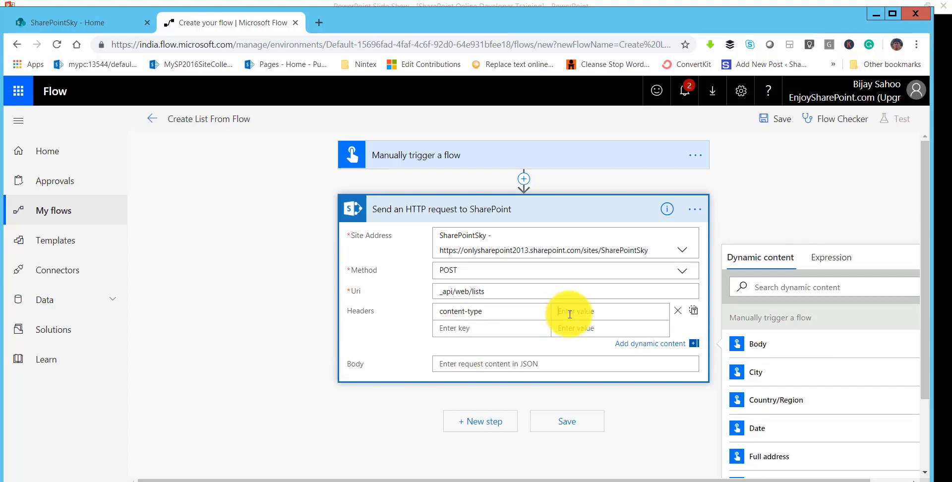
{"action": "type", "text": "application/json"}
{"action": "type", "text": ";odata=verbose"}
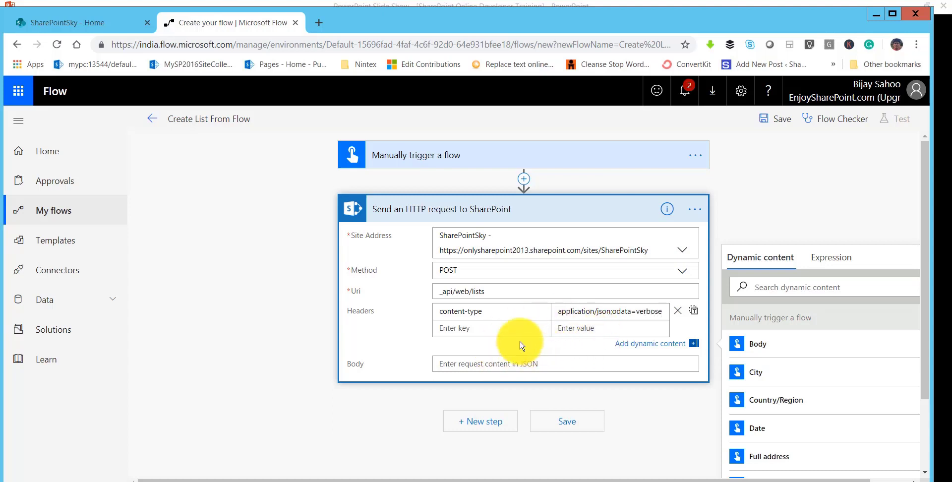
- Begin the request's JSON body with opening and closing braces on separate lines and a "__metadata" key between them
{"action": "left_click", "coordinate": [473, 363]}
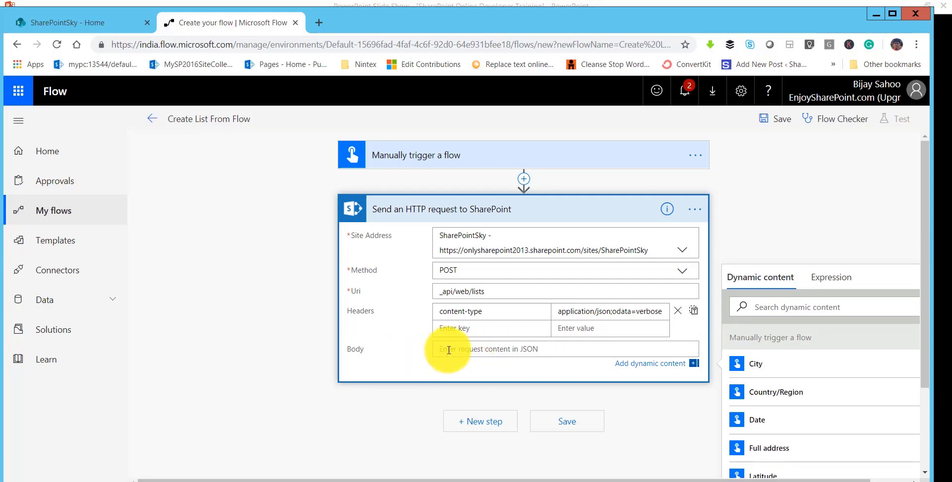
{"action": "scroll", "coordinate": [449, 350], "scroll_direction": "down", "scroll_amount": 1}
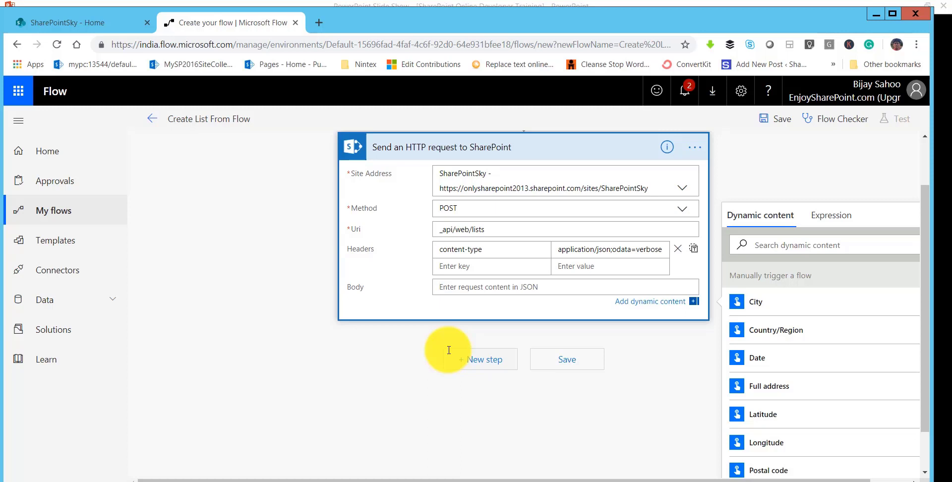
{"action": "type", "text": "{"}
{"action": "key", "text": "Return"}
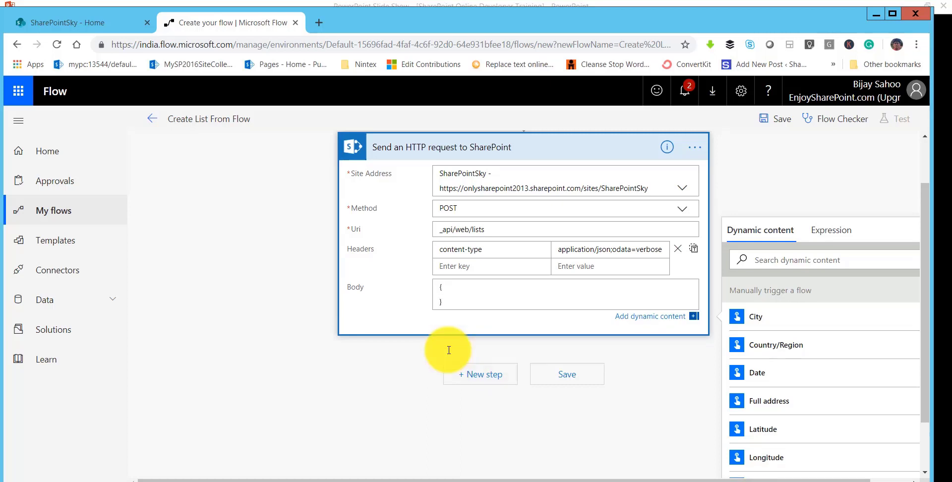
{"action": "key", "text": "Return"}
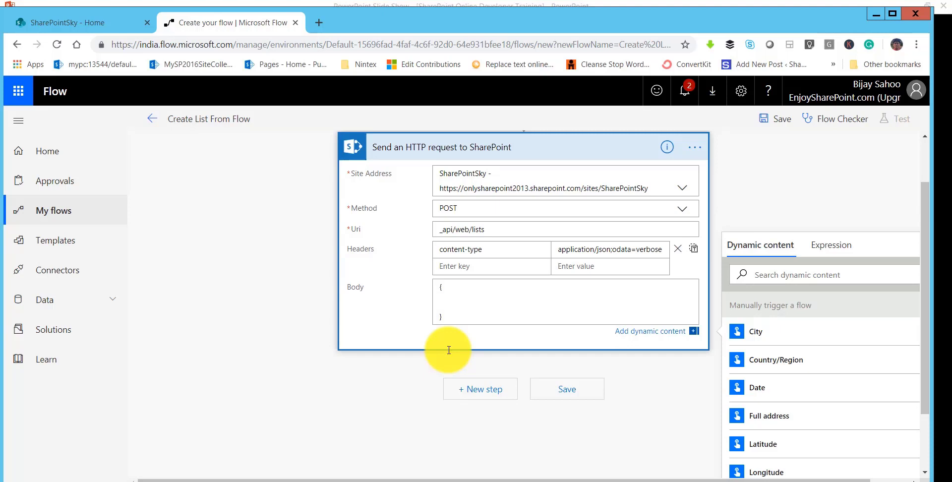
{"action": "type", "text": "\"\""}
{"action": "key", "text": "Left"}
{"action": "key", "text": "Left"}
{"action": "type", "text": "__metadata"}
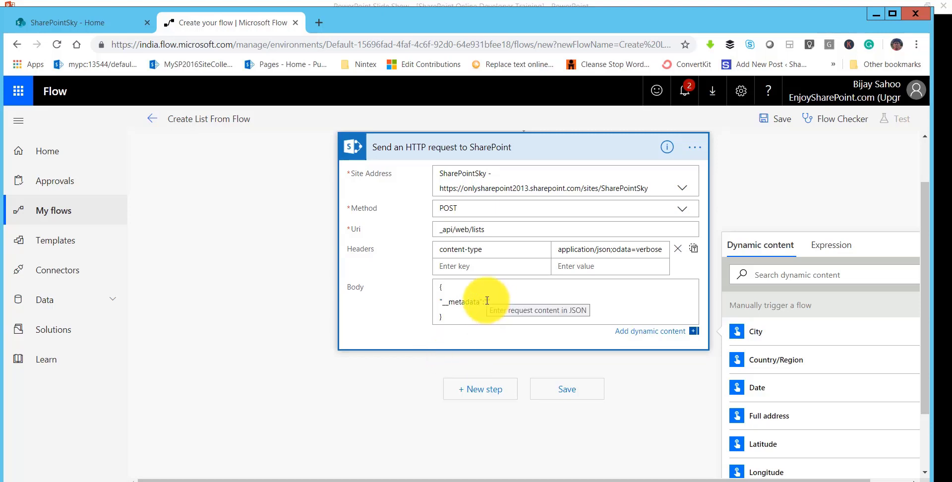
- Give the "__metadata" key in the request body the value {"type":"SP.List"}
{"action": "type", "text": "\":\""}
{"action": "key", "text": "Left"}
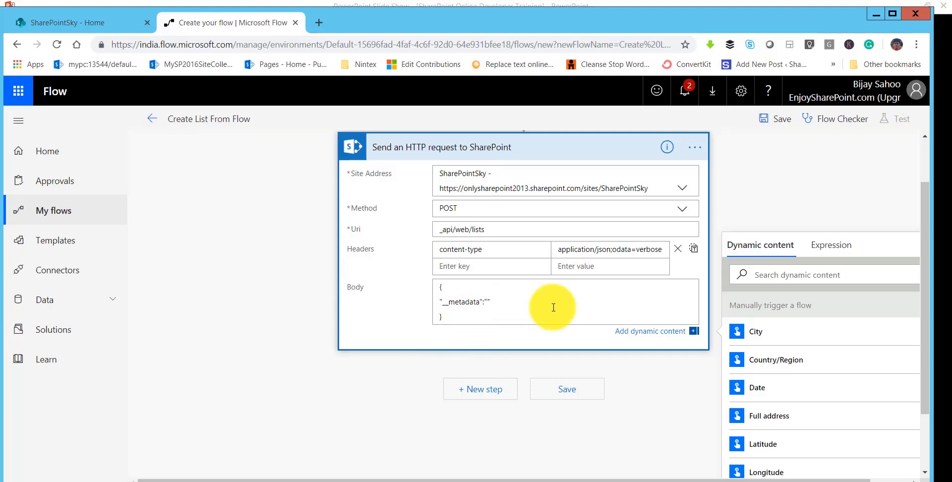
{"action": "type", "text": ":{"}
{"action": "key", "text": "BackSpace"}
{"action": "key", "text": "BackSpace"}
{"action": "type", "text": "\"\":\"\""}
{"action": "left_click", "coordinate": [488, 302]}
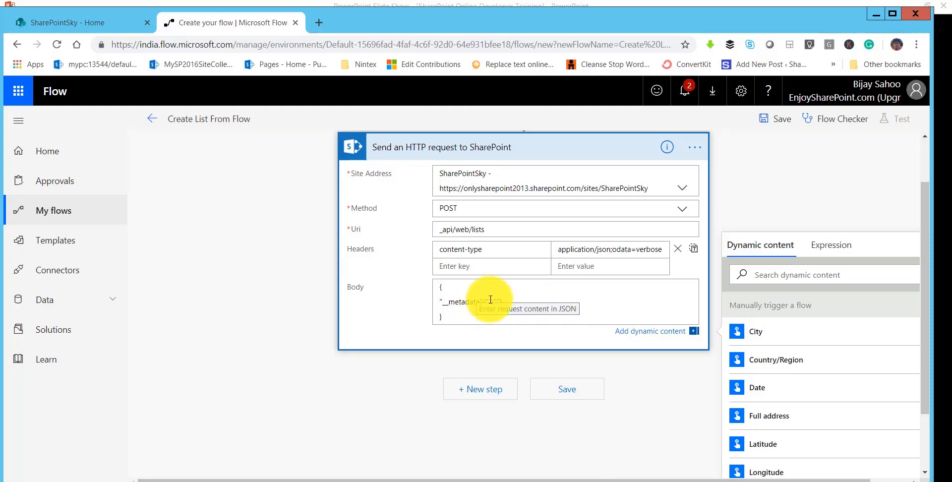
{"action": "type", "text": "type"}
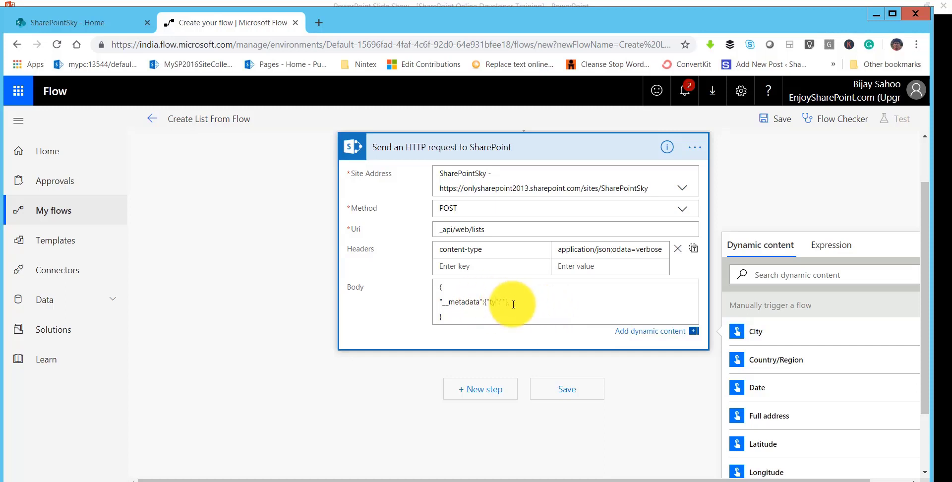
{"action": "key", "text": "Right"}
{"action": "type", "text": "SP.List"}
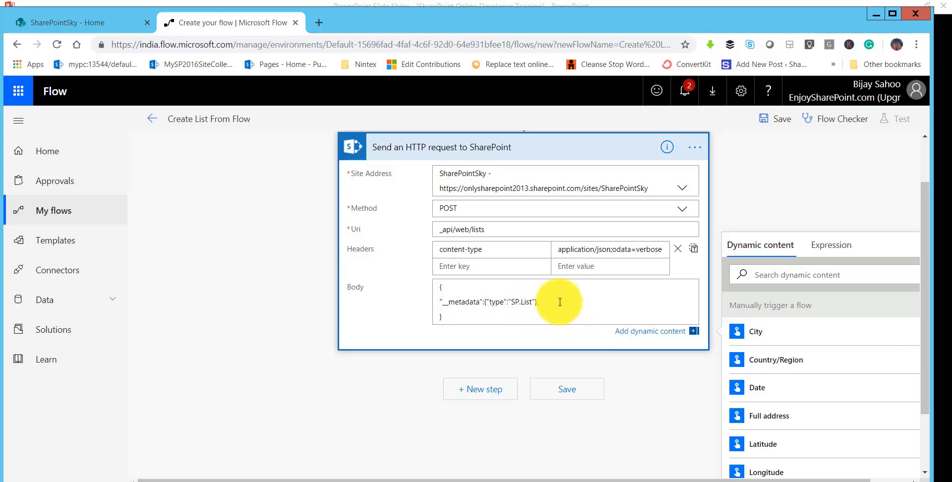
- Add three lines of empty quoted key-value pairs below the "__metadata" line in the request body
{"action": "key", "text": "Return"}
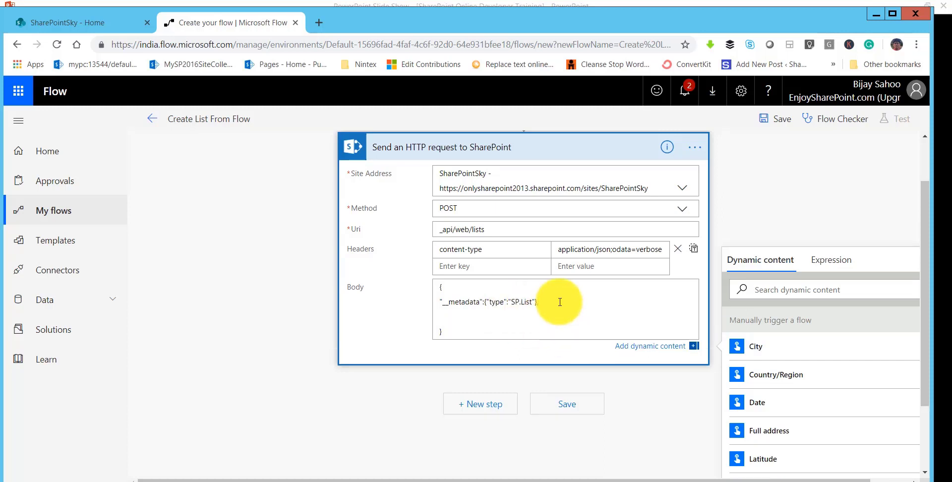
{"action": "type", "text": "\"\":\"\","}
{"action": "key", "text": "Return"}
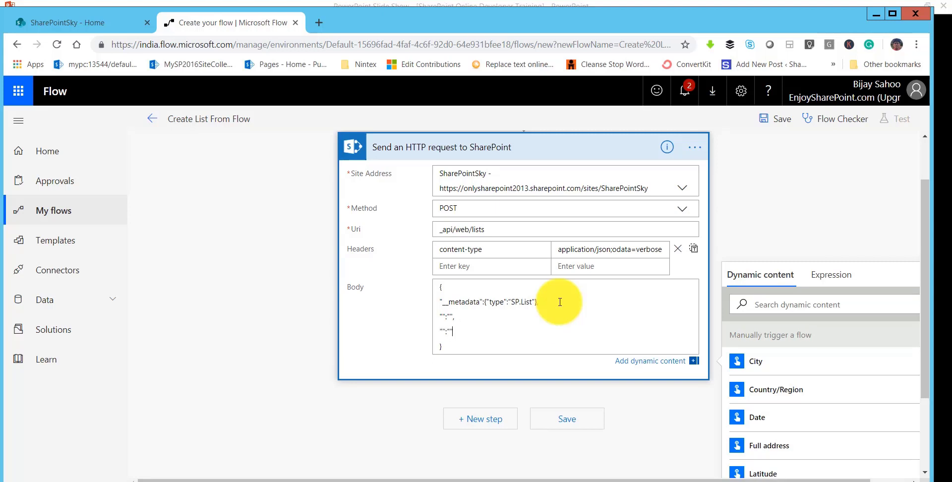
{"action": "key", "text": "Return"}
{"action": "type", "text": "\"\":\""}
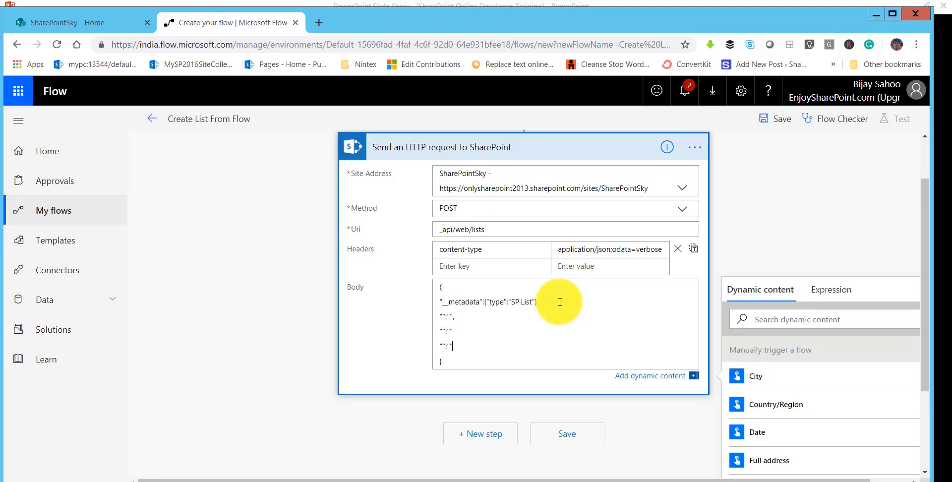
- Fill the first empty pair in the request body with the key "BaseTemplate" and the unquoted value 100
{"action": "left_click", "coordinate": [441, 317]}
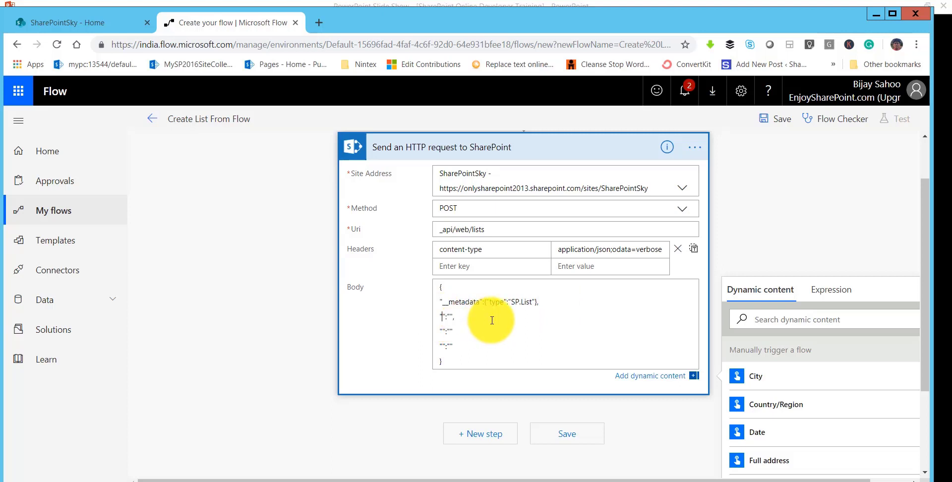
{"action": "type", "text": "BaseTemplate"}
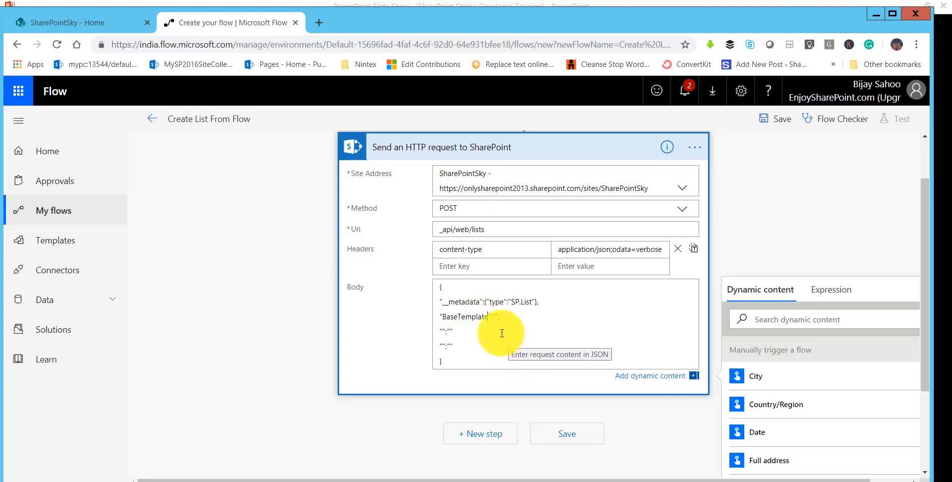
{"action": "left_click", "coordinate": [496, 317]}
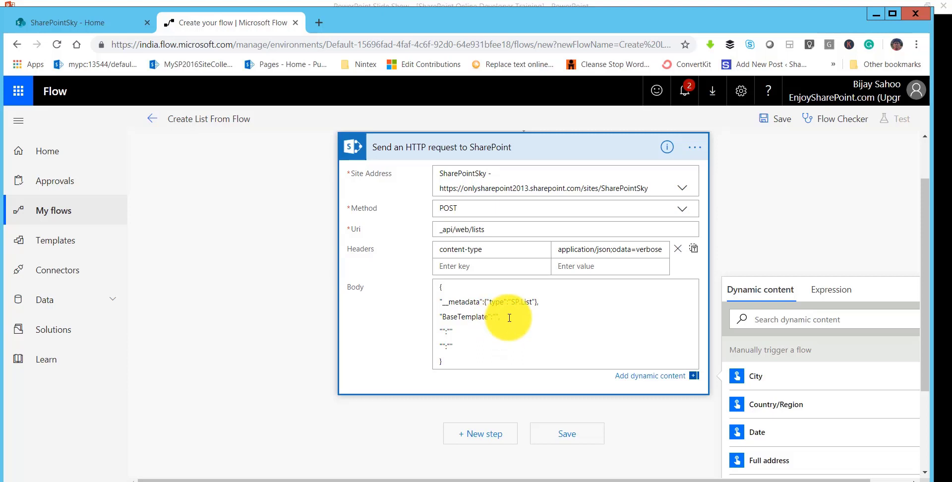
{"action": "type", "text": "100,"}
- Fill the second pair in the request body with the key "Title" and the value "FlowDemoList"
{"action": "left_click", "coordinate": [441, 331]}
{"action": "type", "text": "T"}
{"action": "type", "text": "itle"}
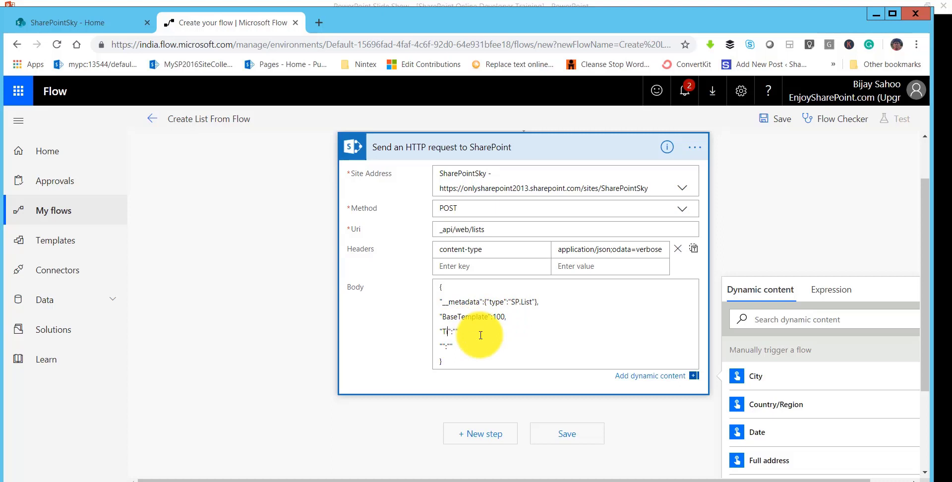
{"action": "left_click", "coordinate": [465, 333]}
{"action": "type", "text": "FlowDemoList"}
- Fill the last pair with the key "Description" and the value "This is a list create from Microsoft flow", with a comma ending the Title line
{"action": "left_click", "coordinate": [441, 346]}
{"action": "type", "text": "Description"}
{"action": "left_click", "coordinate": [487, 347]}
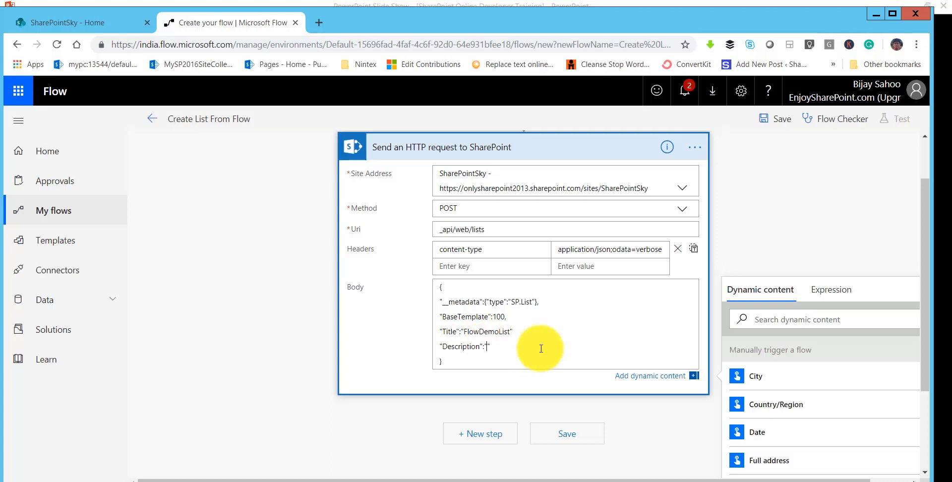
{"action": "type", "text": "This is a list create from Microsoft flow"}
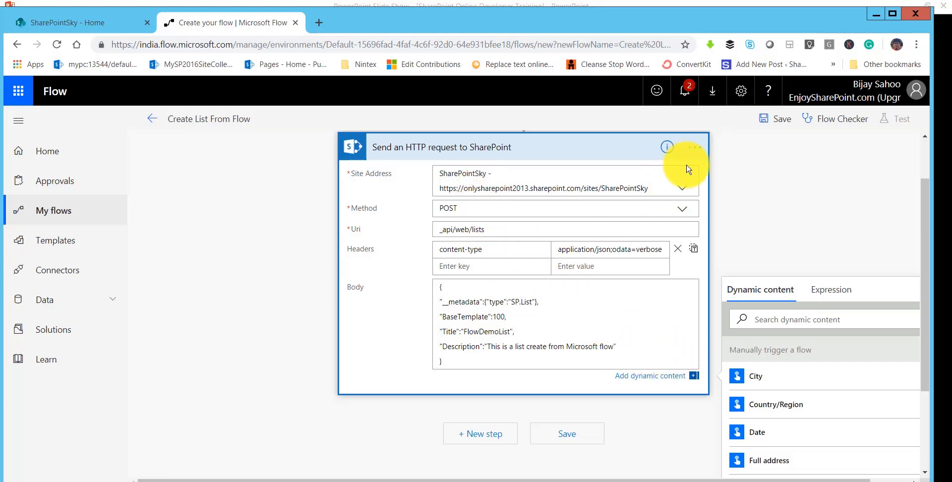
- Save the Create List From Flow flow and leave the editor for its details page
{"action": "left_click", "coordinate": [785, 124]}
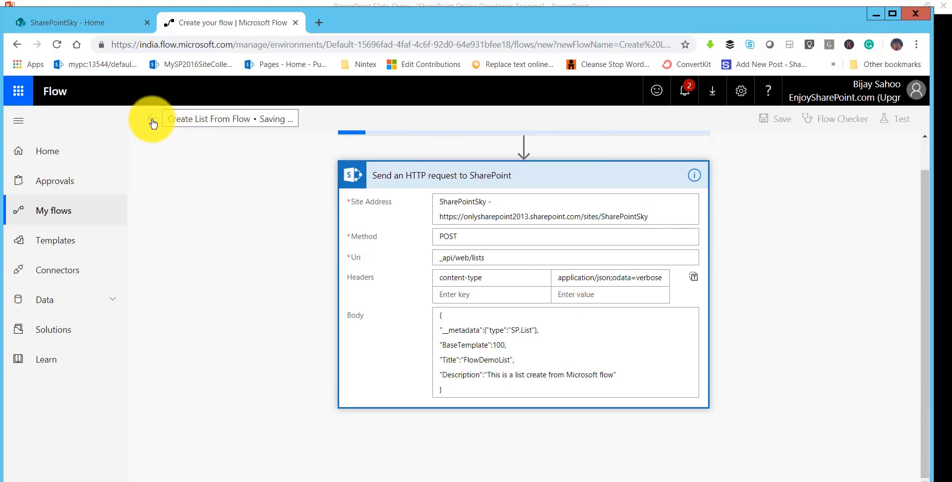
{"action": "left_click", "coordinate": [152, 120]}
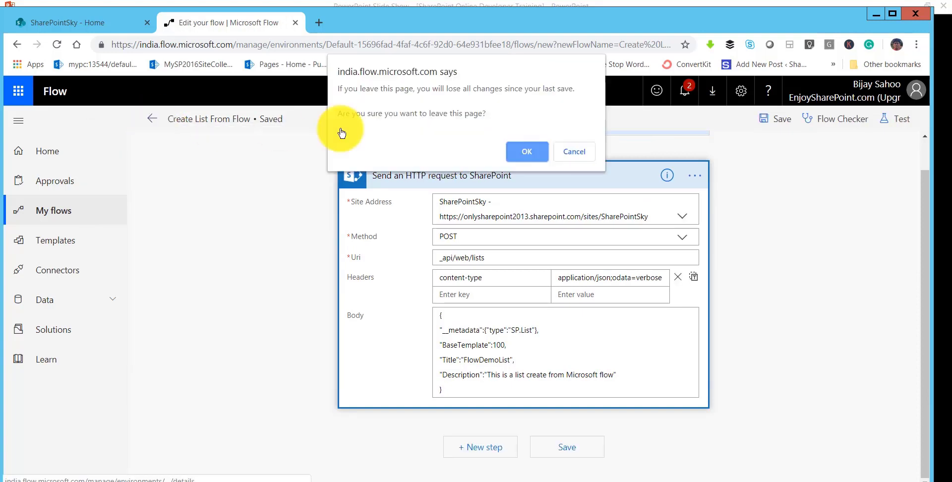
{"action": "left_click", "coordinate": [527, 151]}
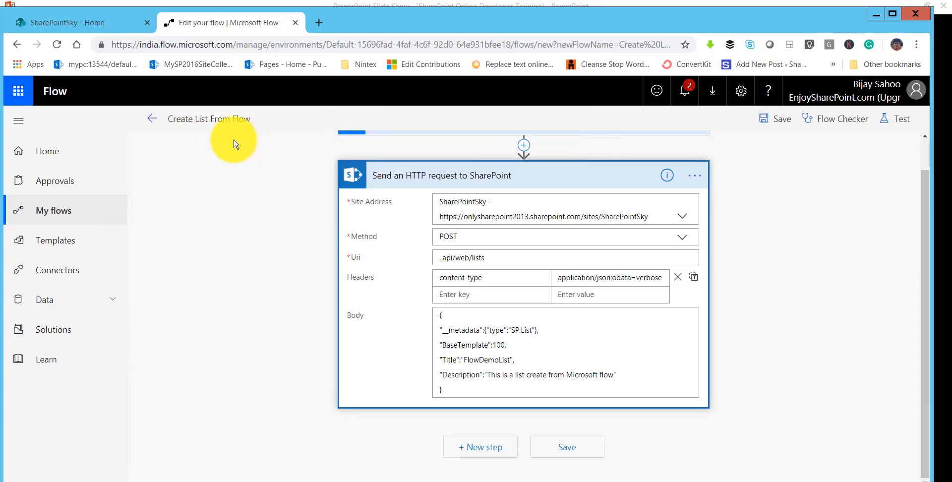
{"action": "left_click", "coordinate": [153, 120]}
{"action": "left_click", "coordinate": [520, 150]}
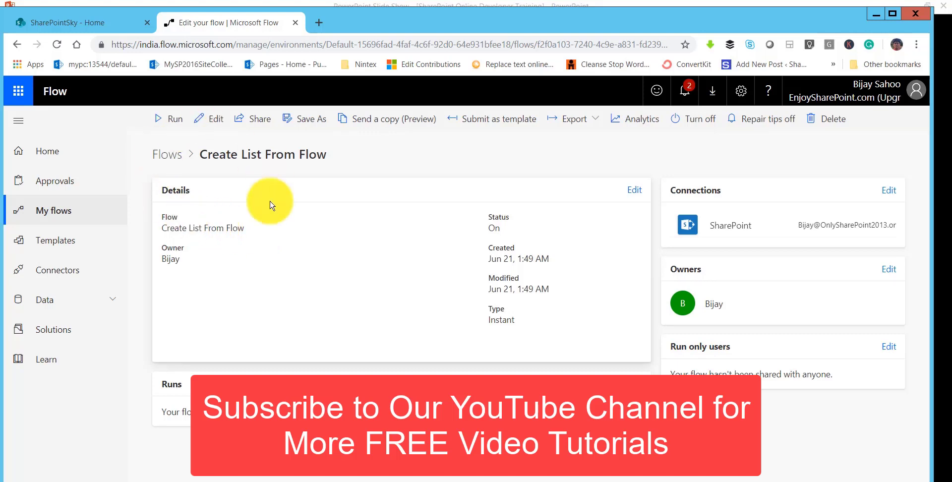
- Run the Create List From Flow flow with its SharePoint connection and close the run dialog
{"action": "left_click", "coordinate": [167, 118]}
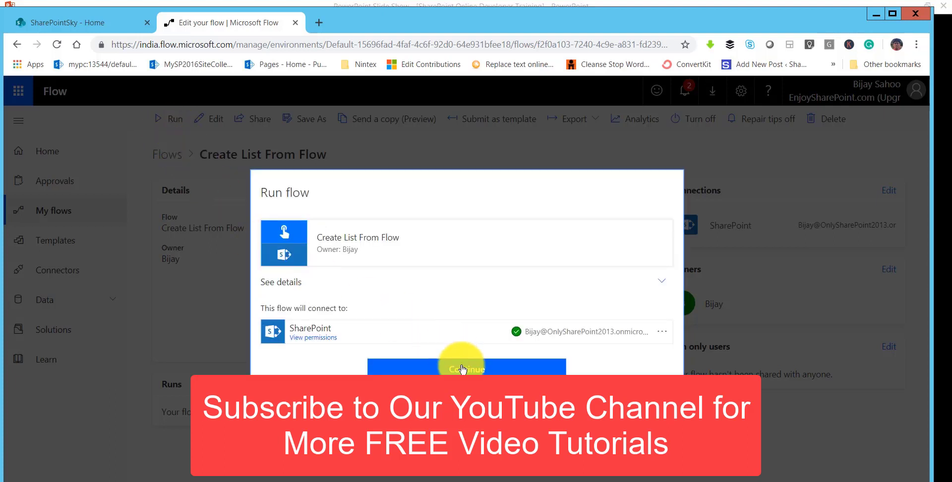
{"action": "left_click", "coordinate": [462, 369]}
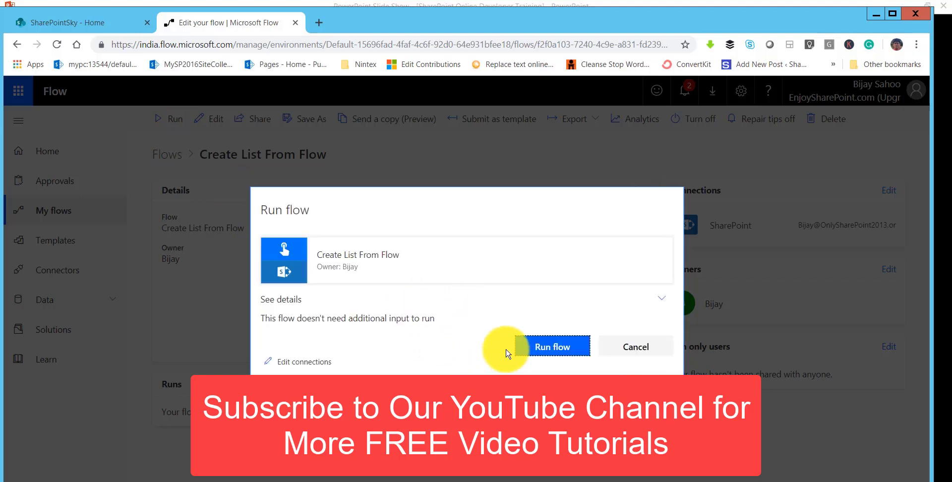
{"action": "left_click", "coordinate": [534, 345]}
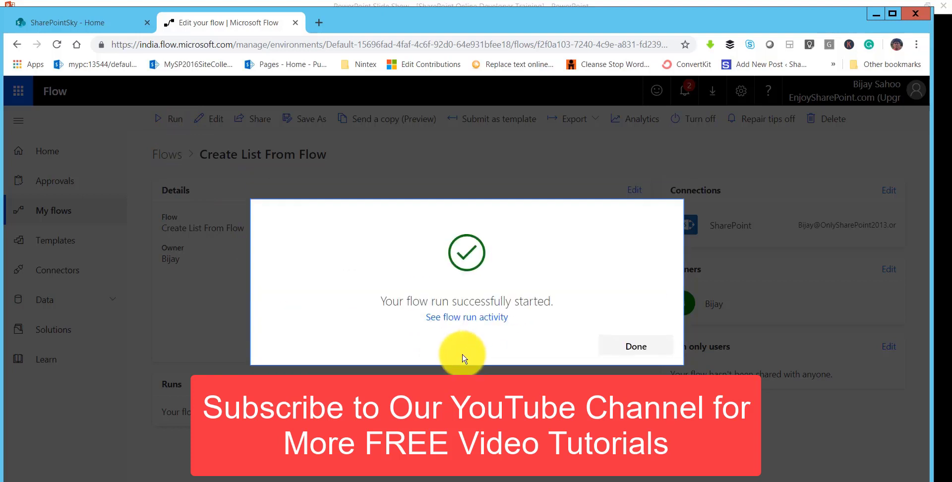
{"action": "left_click_drag", "start_coordinate": [382, 301], "coordinate": [544, 301]}
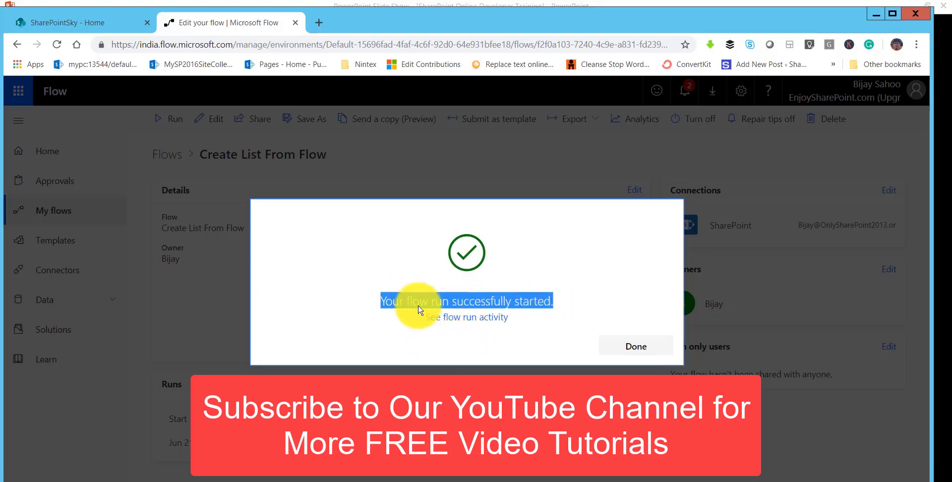
{"action": "left_click", "coordinate": [637, 347]}
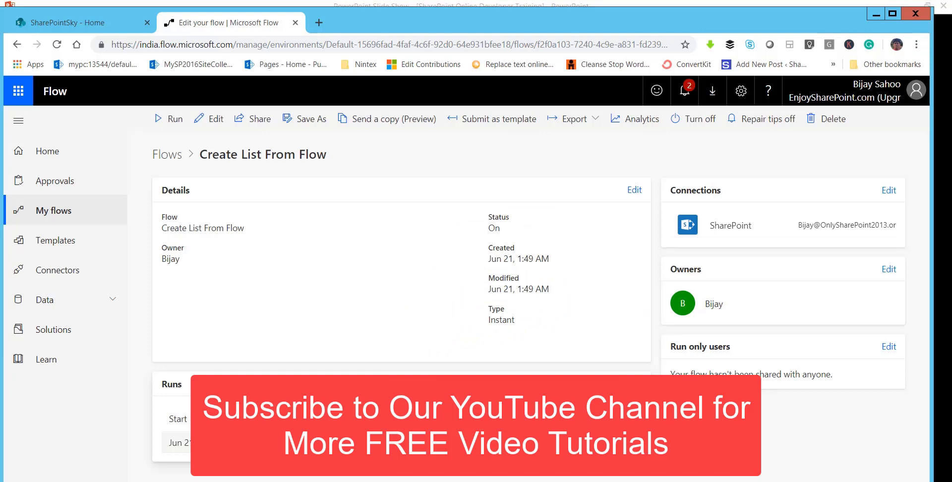
- Reload the flow's details page and open its latest run to check the outcome of each action
{"action": "left_click", "coordinate": [344, 44]}
{"action": "left_click", "coordinate": [347, 45]}
{"action": "key", "text": "Return"}
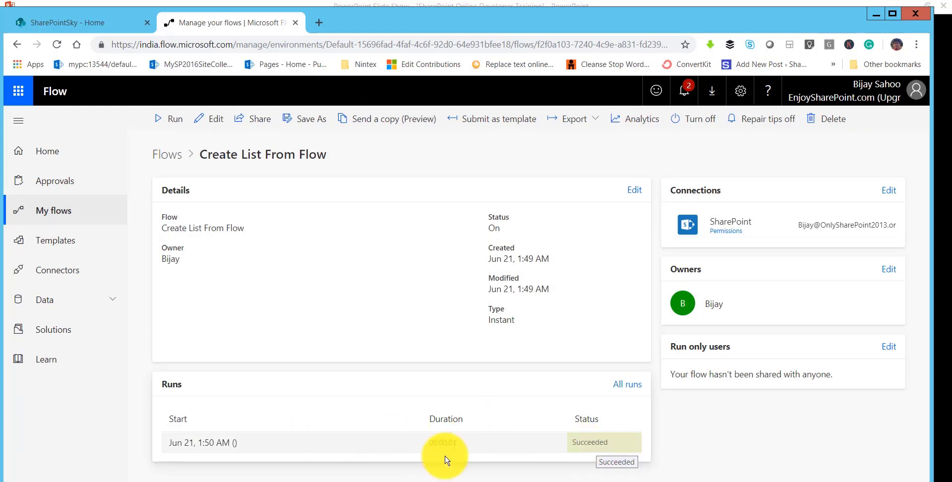
{"action": "left_click", "coordinate": [202, 446]}
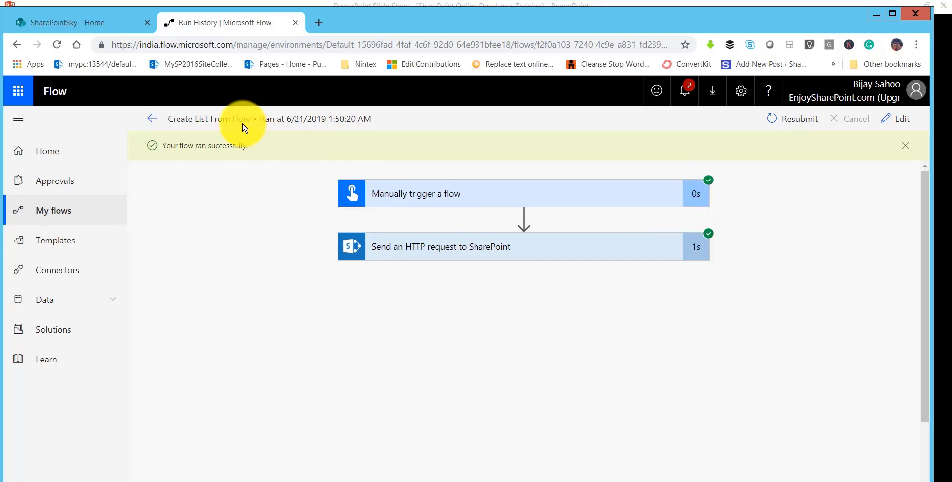
- Switch to the SharePointSky site and open FlowDemoList from the site contents to inspect the list
{"action": "left_click", "coordinate": [85, 22]}
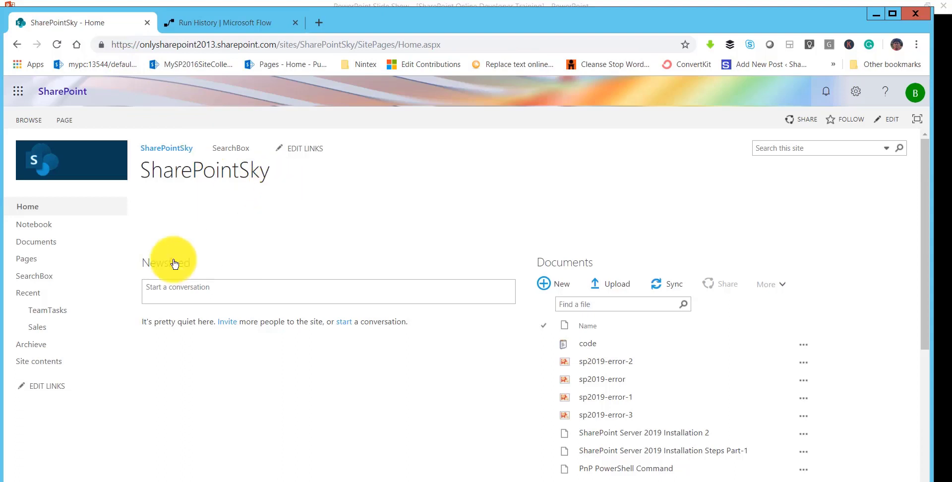
{"action": "left_click", "coordinate": [45, 365]}
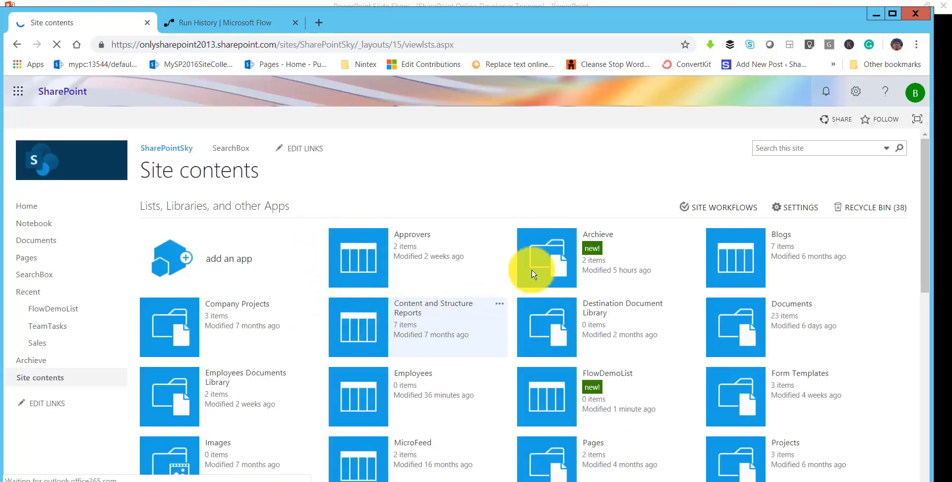
{"action": "scroll", "coordinate": [543, 398], "scroll_direction": "down", "scroll_amount": 2}
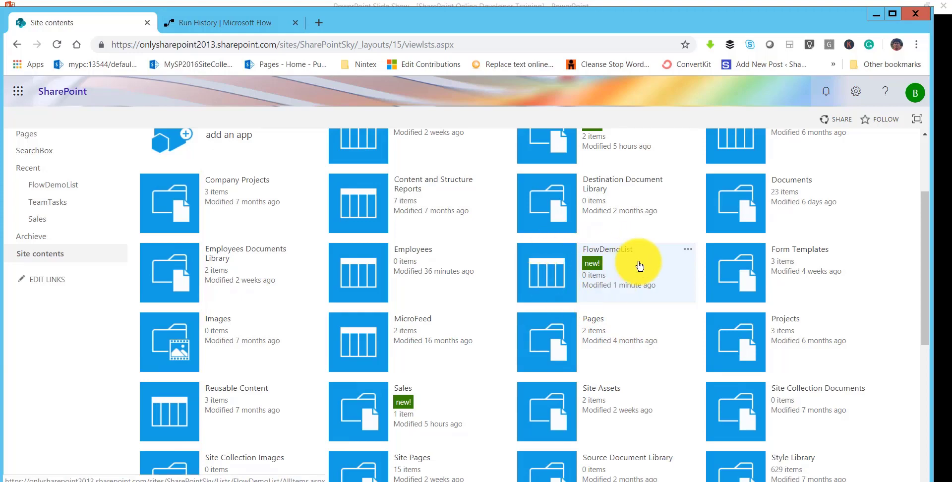
{"action": "left_click", "coordinate": [524, 274]}
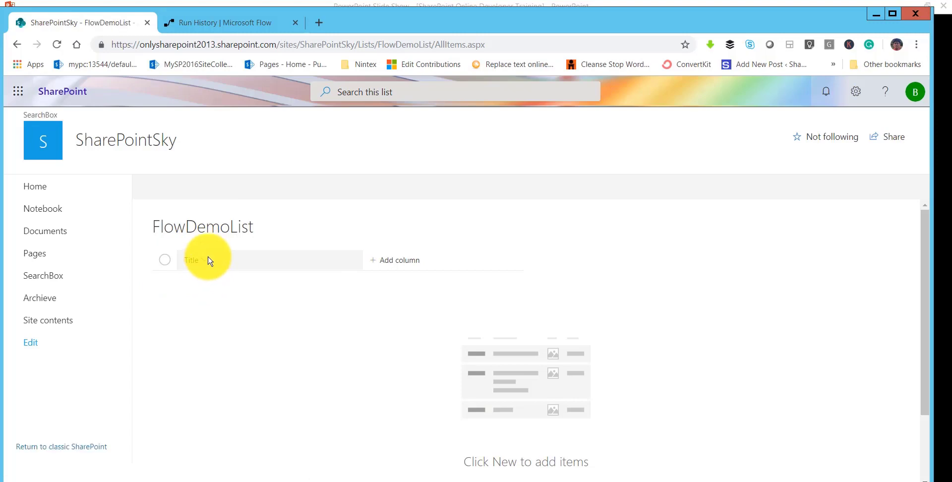
- Return to the flow's run history and briefly view the Call Rest API from Microsoft Flow slide in PowerPoint
{"action": "left_click", "coordinate": [203, 19]}
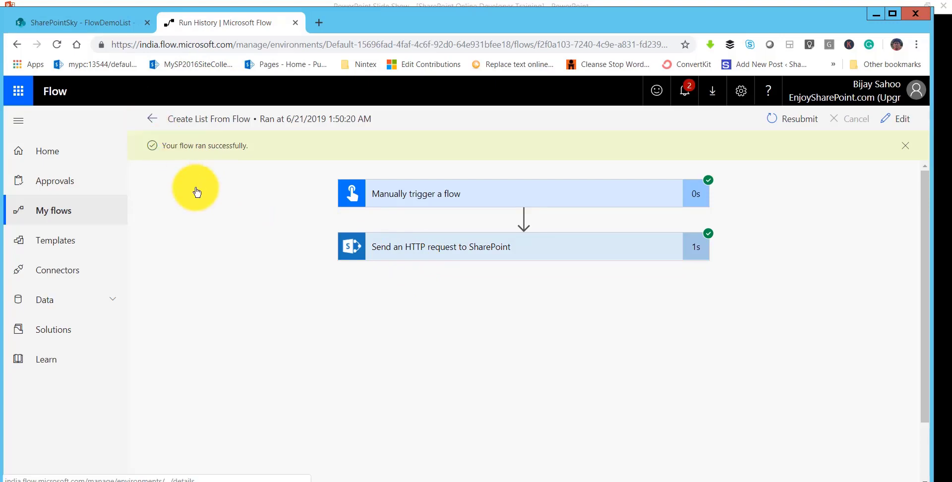
{"action": "key", "text": "alt+Tab"}
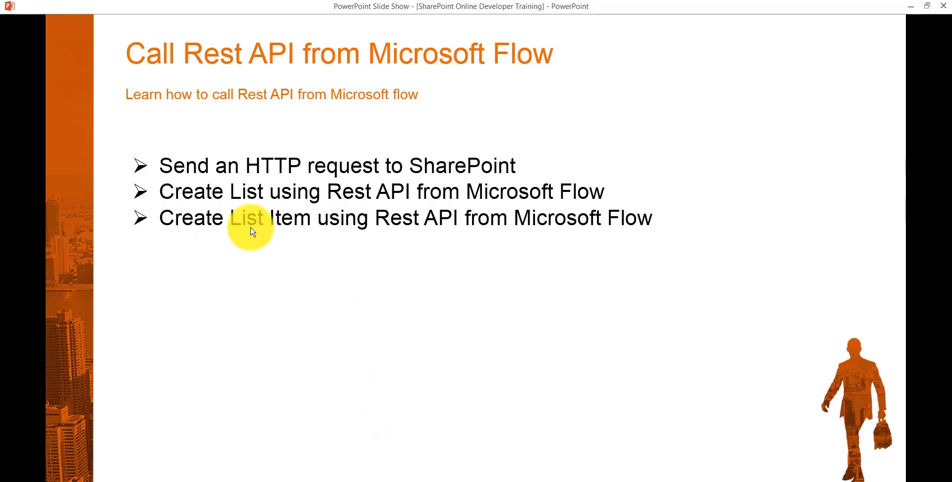
{"action": "key", "text": "alt+Tab"}
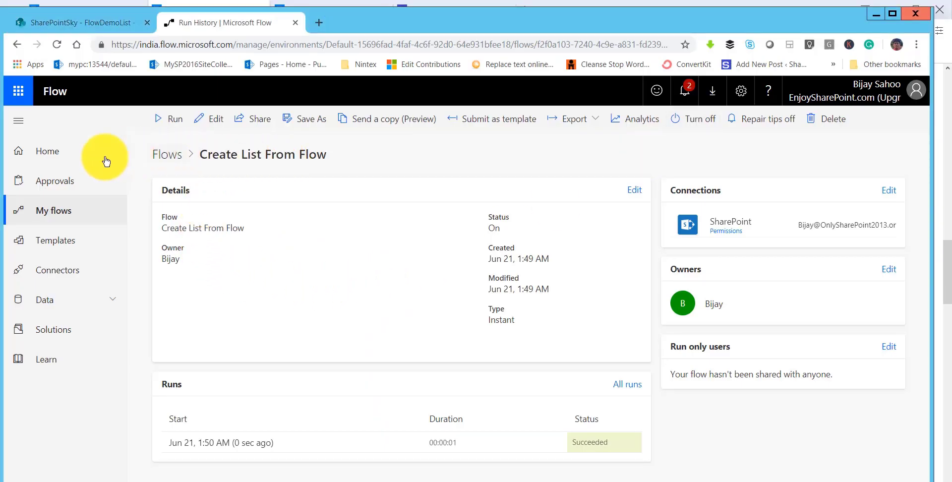
- Create a blank instant flow named Create New List Item, triggered from Microsoft Flow
{"action": "left_click", "coordinate": [62, 216]}
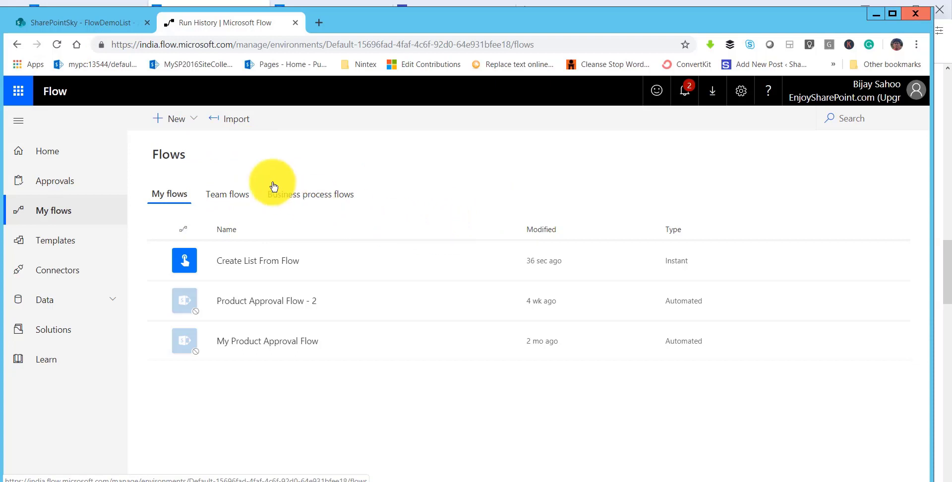
{"action": "left_click", "coordinate": [192, 123]}
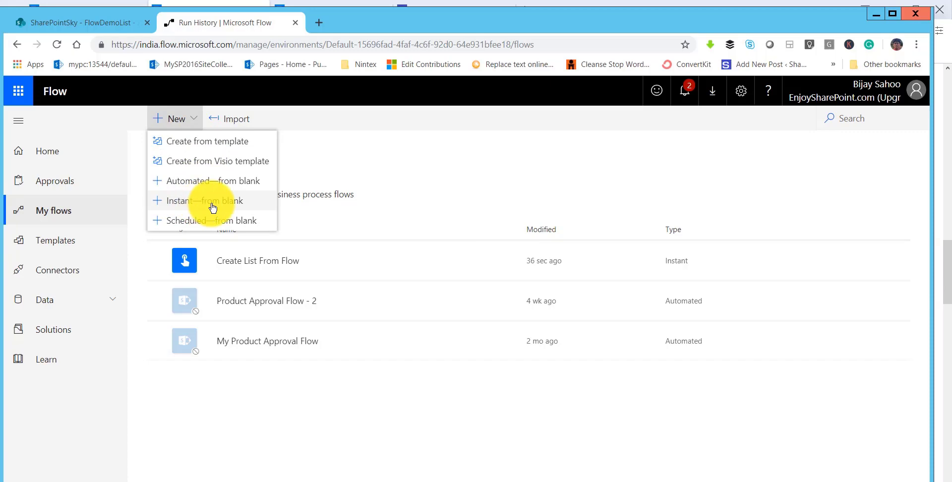
{"action": "left_click", "coordinate": [253, 204]}
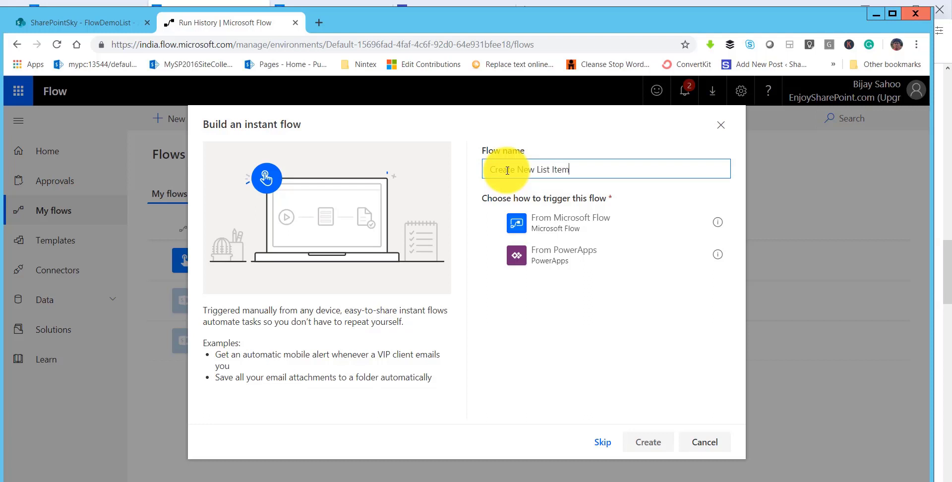
{"action": "left_click", "coordinate": [557, 232]}
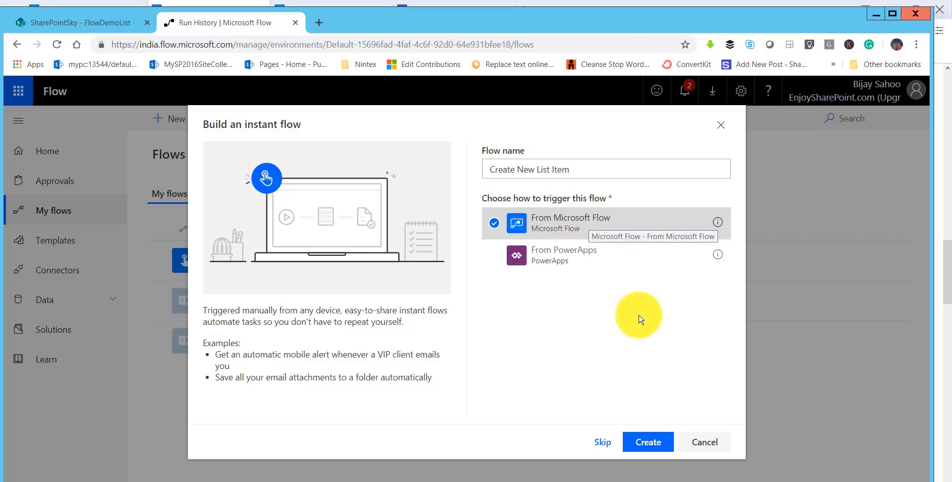
{"action": "left_click", "coordinate": [662, 441]}
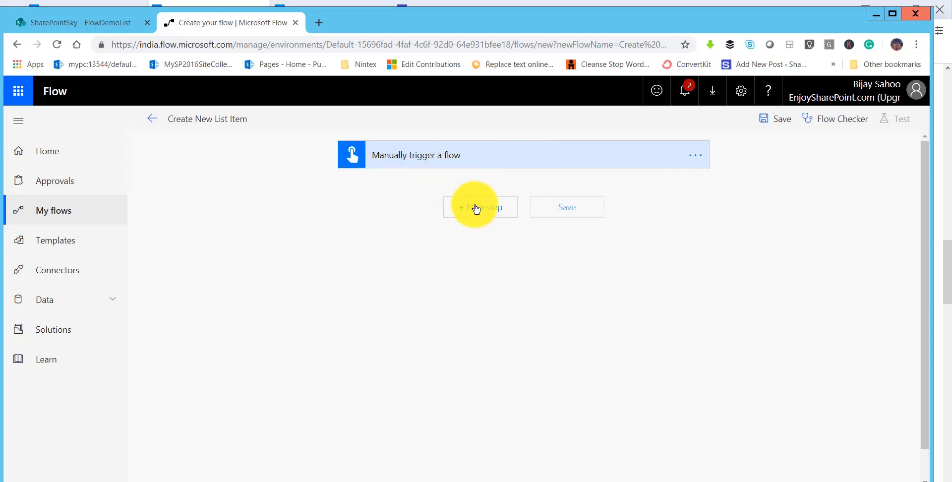
- Add a Send an HTTP request to SharePoint action below the manual trigger, searching the actions for "http"
{"action": "left_click", "coordinate": [502, 224]}
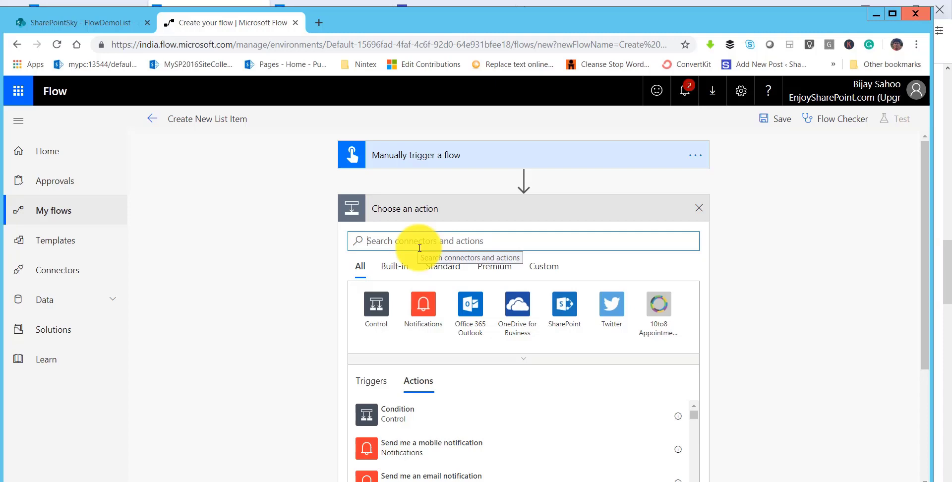
{"action": "type", "text": "http"}
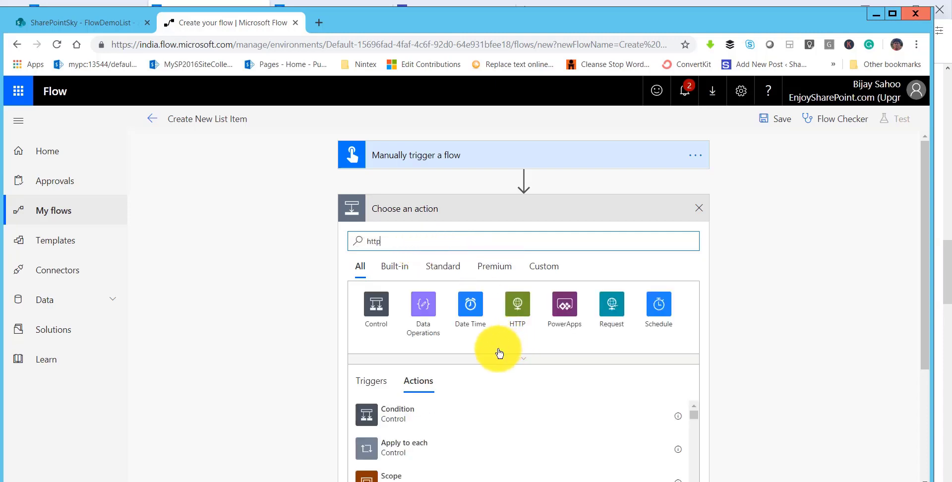
{"action": "scroll", "coordinate": [486, 397], "scroll_direction": "down", "scroll_amount": 5}
{"action": "scroll", "coordinate": [486, 402], "scroll_direction": "up", "scroll_amount": 2}
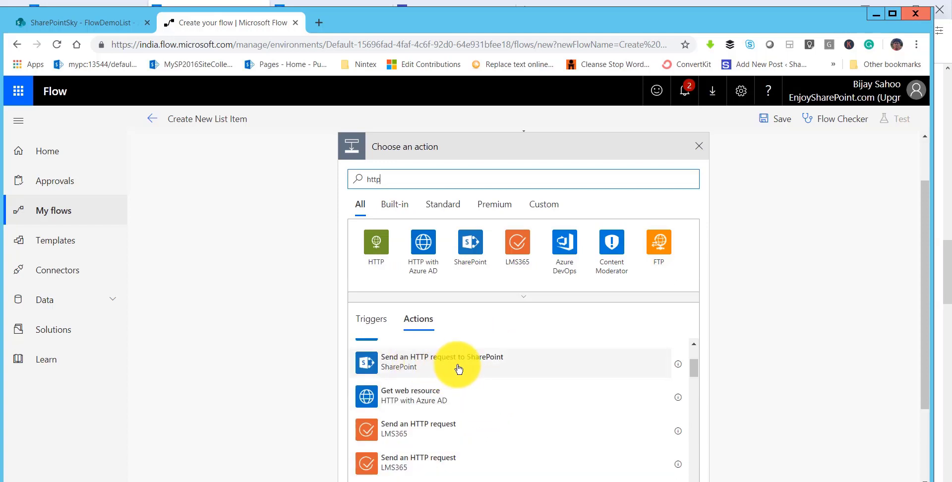
{"action": "left_click", "coordinate": [483, 368]}
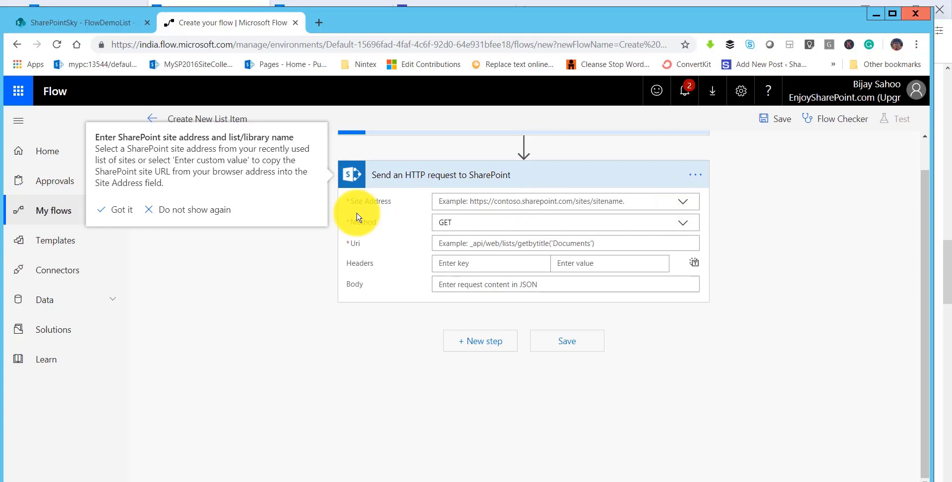
- Set the HTTP request's site address to the SharePointSky site and its method to POST
{"action": "left_click", "coordinate": [685, 203]}
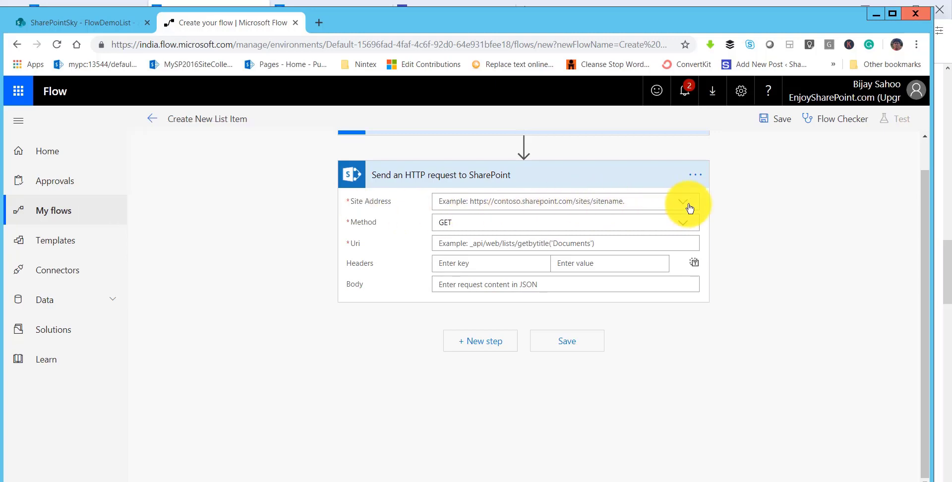
{"action": "left_click", "coordinate": [498, 267]}
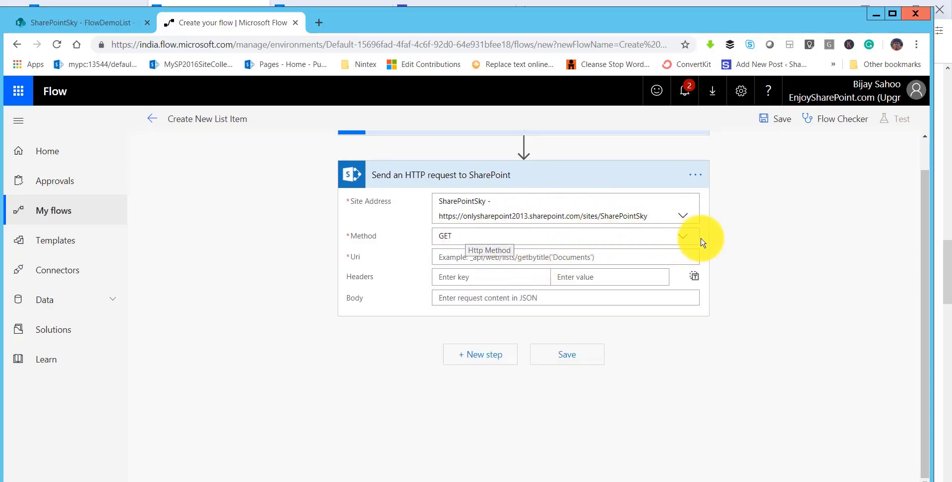
{"action": "left_click", "coordinate": [686, 242]}
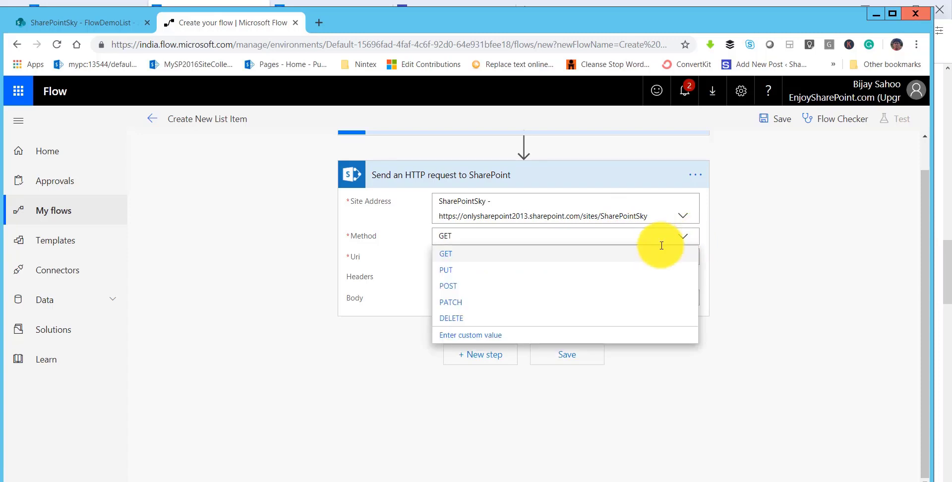
{"action": "left_click", "coordinate": [481, 286]}
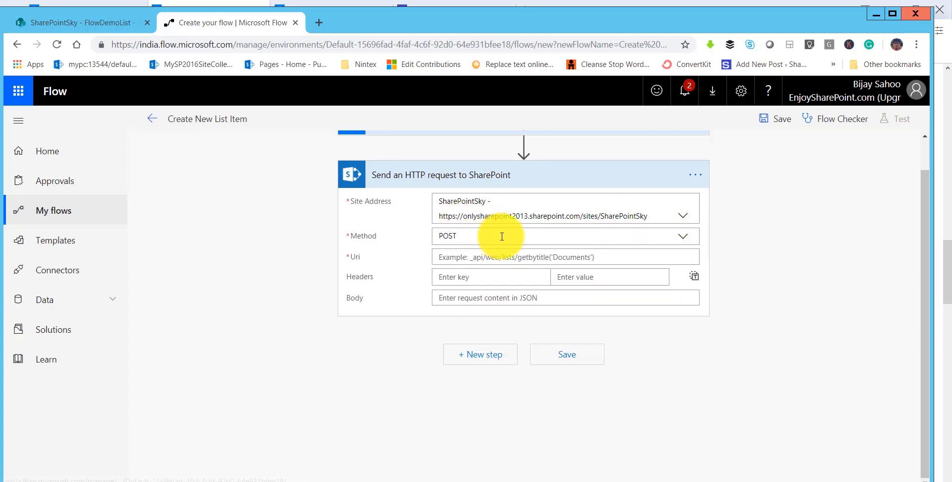
- Enter _api/web/lists/getbytitle('') as the request's Uri, leaving the list title between the quotes empty
{"action": "left_click", "coordinate": [449, 257]}
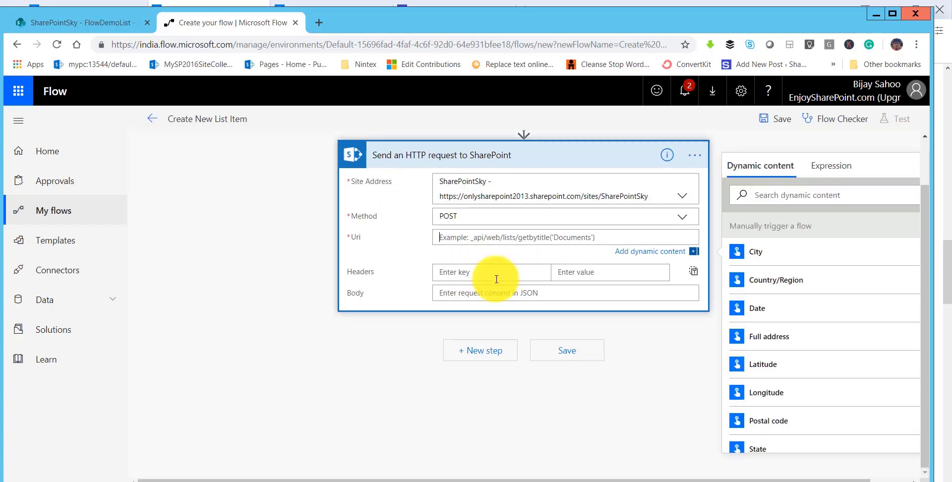
{"action": "type", "text": "_api/"}
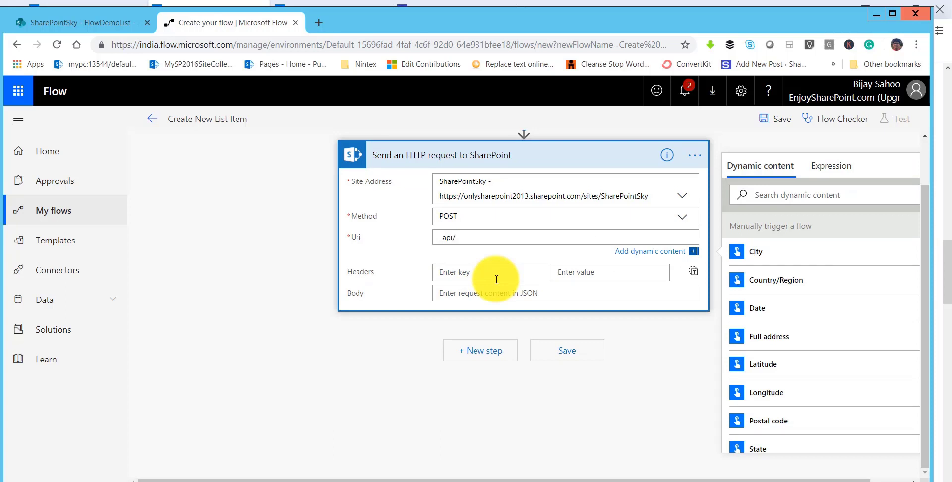
{"action": "type", "text": "wevb"}
{"action": "key", "text": "BackSpace"}
{"action": "type", "text": "lists/getbytitle()"}
{"action": "key", "text": "Left"}
{"action": "type", "text": "'"}
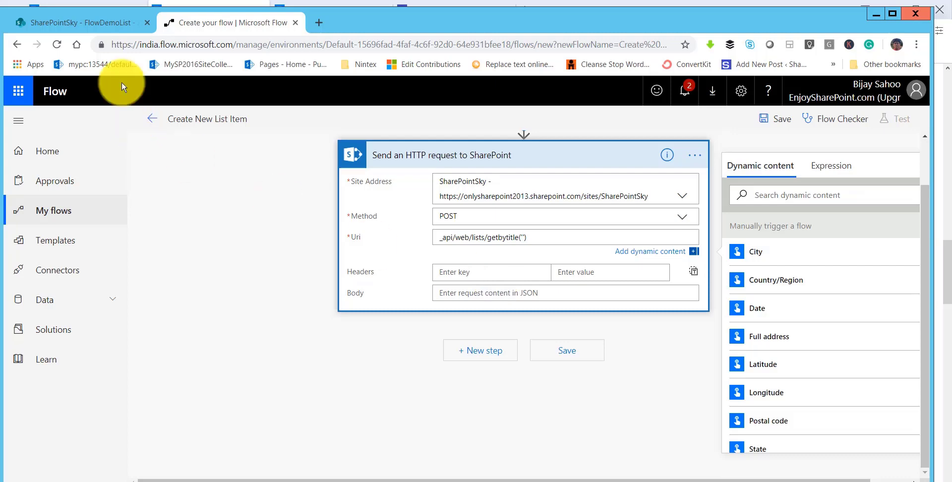
- Copy FlowDemoList from the list page's URL and complete the request Uri as _api/web/lists/getbytitle('FlowDemoList')/items
{"action": "left_click", "coordinate": [106, 23]}
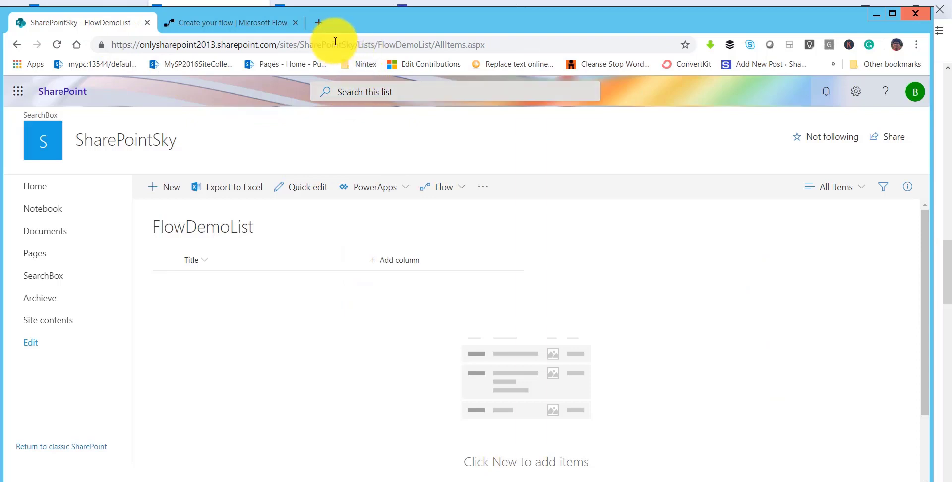
{"action": "double_click", "coordinate": [412, 44]}
{"action": "right_click", "coordinate": [421, 53]}
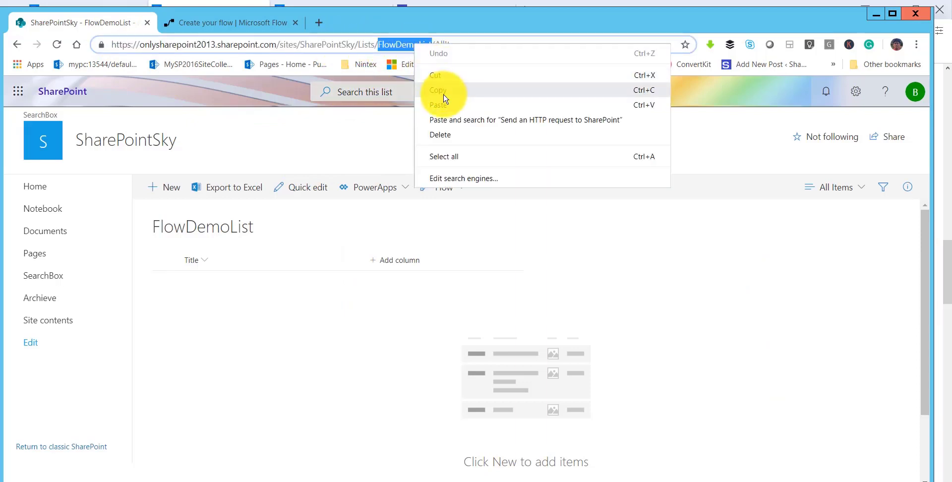
{"action": "left_click", "coordinate": [416, 87]}
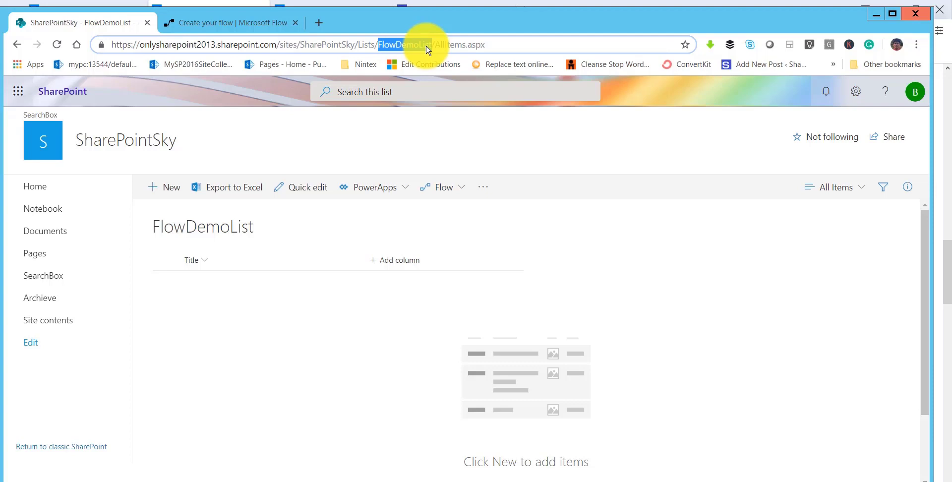
{"action": "left_click", "coordinate": [251, 24]}
{"action": "left_click", "coordinate": [524, 237]}
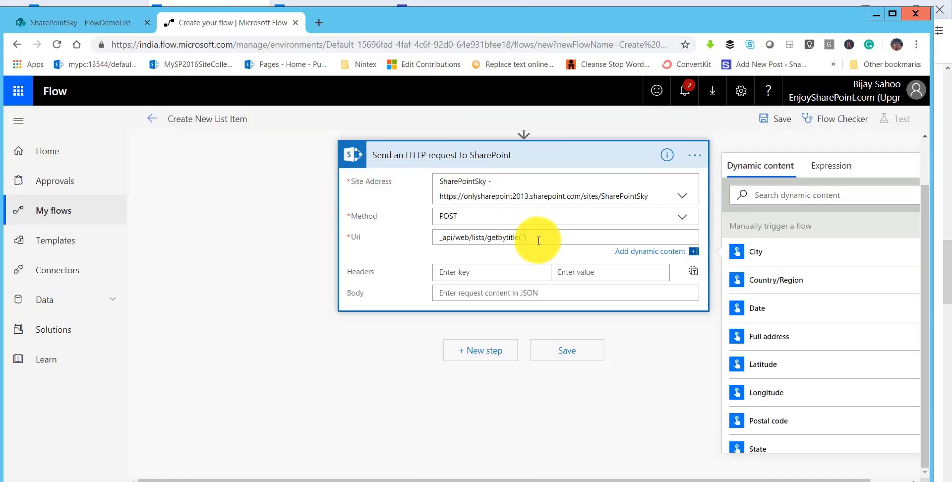
{"action": "key", "text": "ctrl+v"}
{"action": "left_click", "coordinate": [610, 241]}
{"action": "type", "text": "/items"}
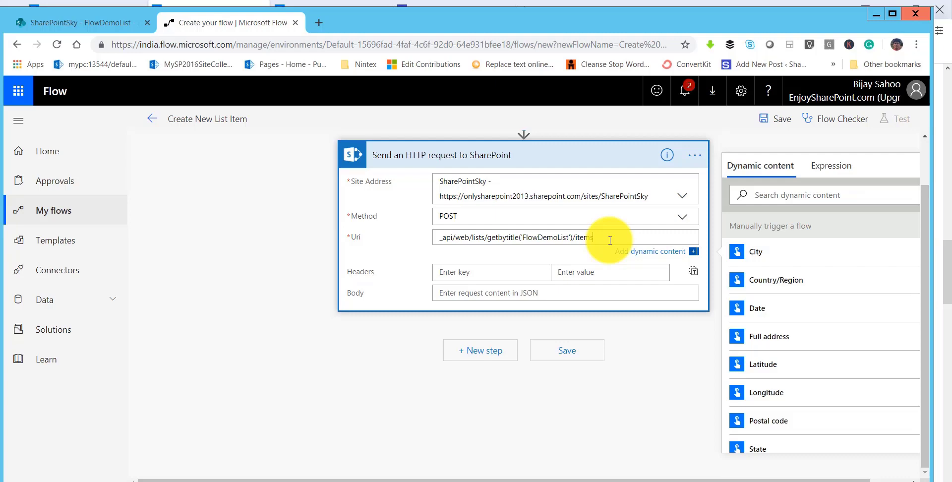
- Add a content-type header with the value application/json;odata=verbose to the HTTP request
{"action": "left_click", "coordinate": [469, 272]}
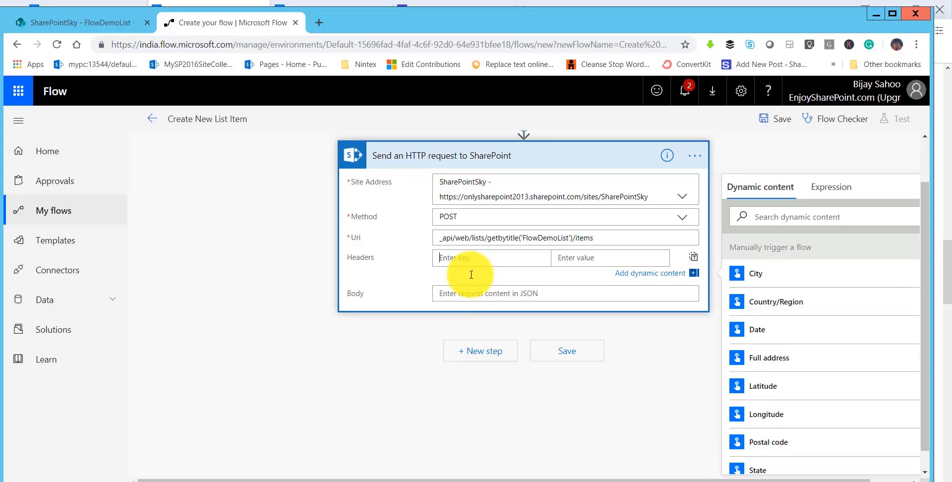
{"action": "type", "text": "content-type"}
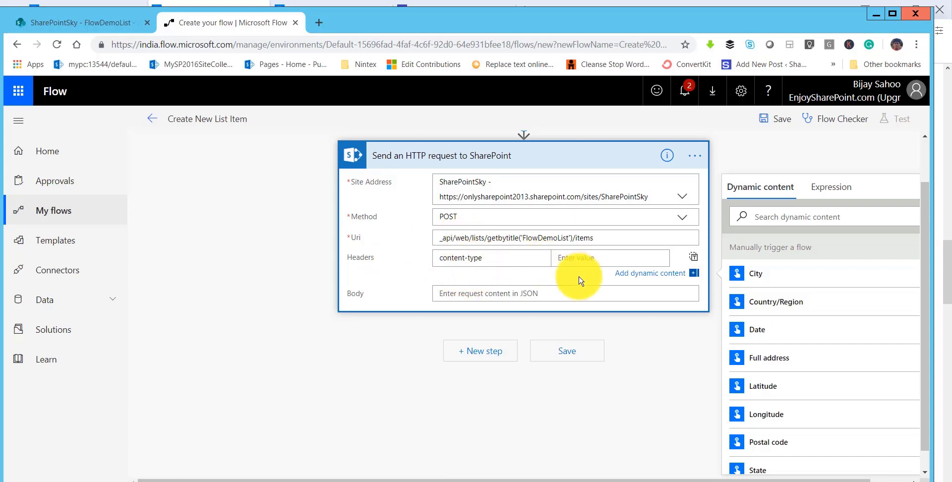
{"action": "left_click", "coordinate": [579, 257]}
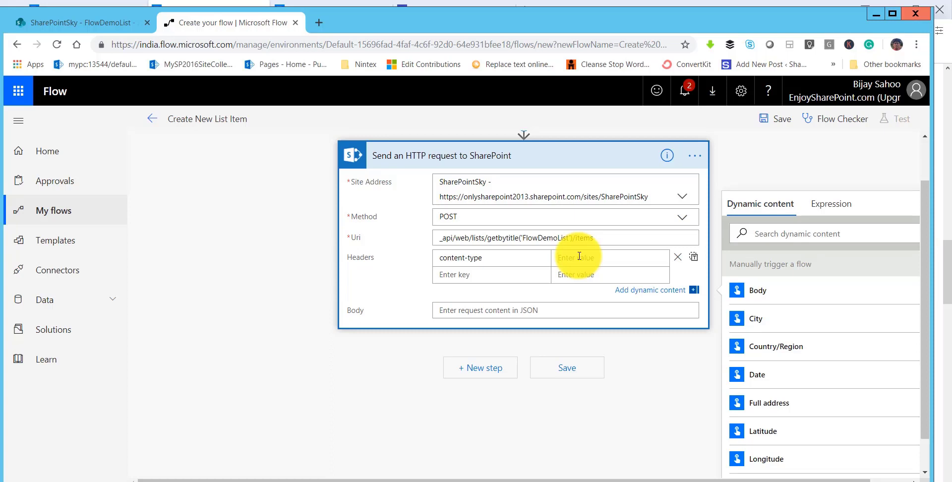
{"action": "type", "text": "application/json;odata=verbose"}
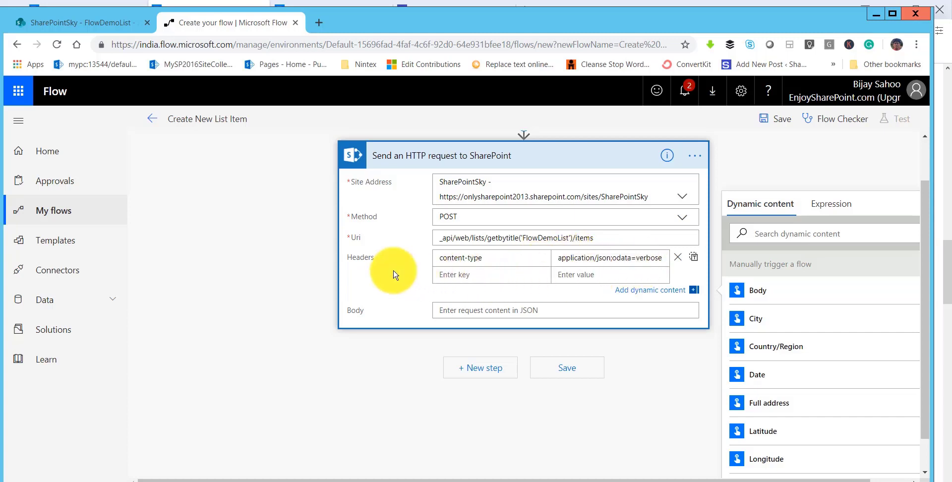
- Start the request body as a JSON object in braces containing the empty entry "__metadata":{}
{"action": "left_click", "coordinate": [494, 308]}
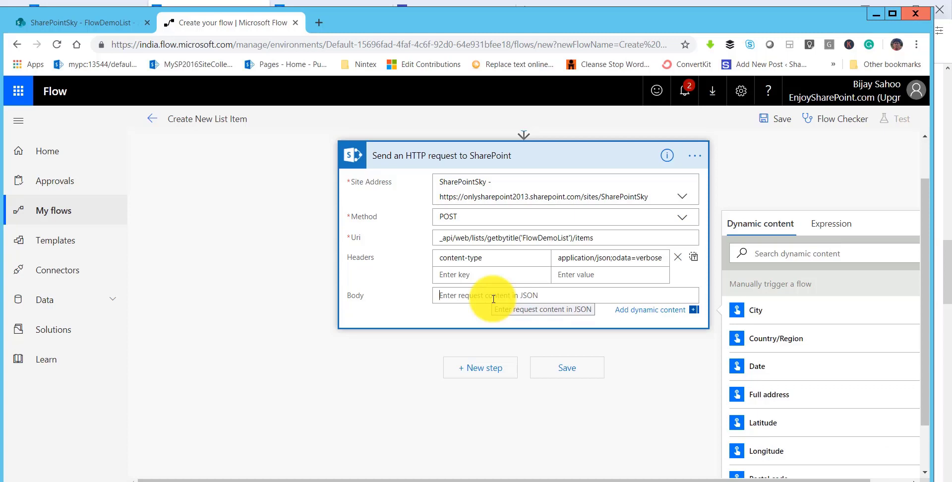
{"action": "type", "text": "{"}
{"action": "key", "text": "Return"}
{"action": "type", "text": "}"}
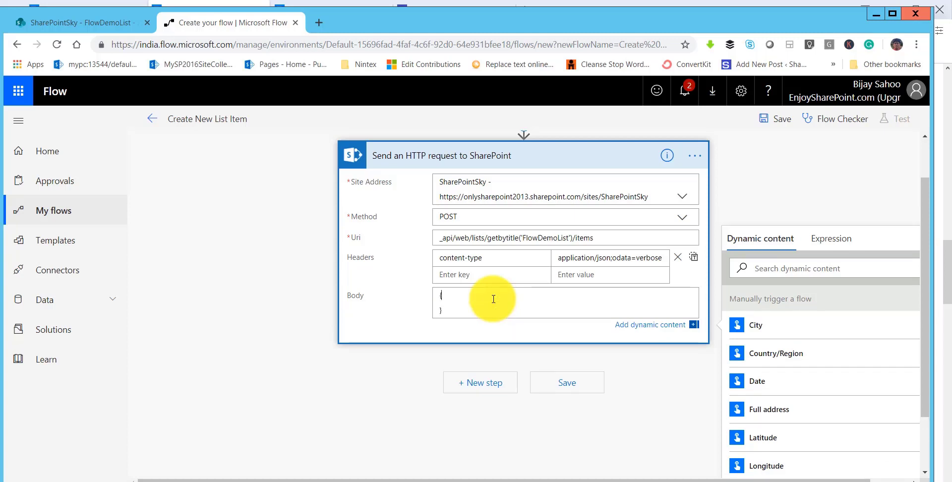
{"action": "key", "text": "Return"}
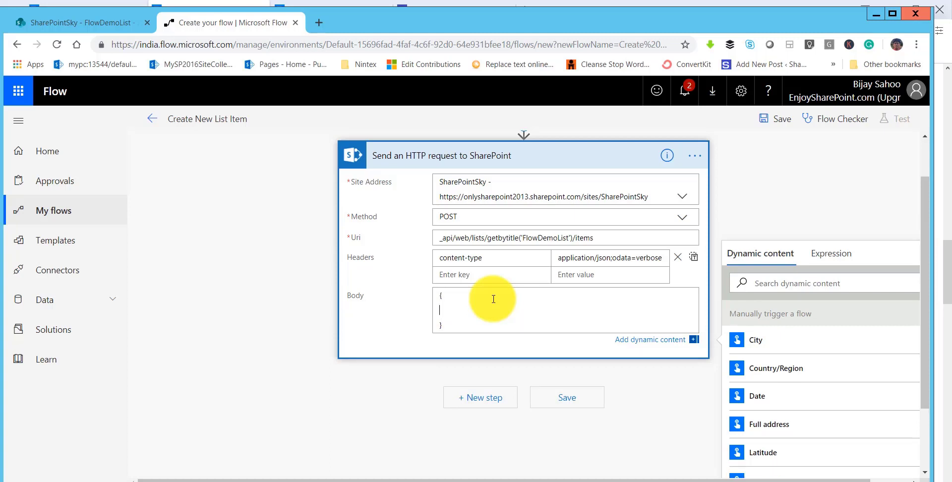
{"action": "type", "text": "\"\""}
{"action": "type", "text": "__"}
{"action": "type", "text": "metadata"}
{"action": "key", "text": "BackSpace"}
{"action": "type", "text": ":{}"}
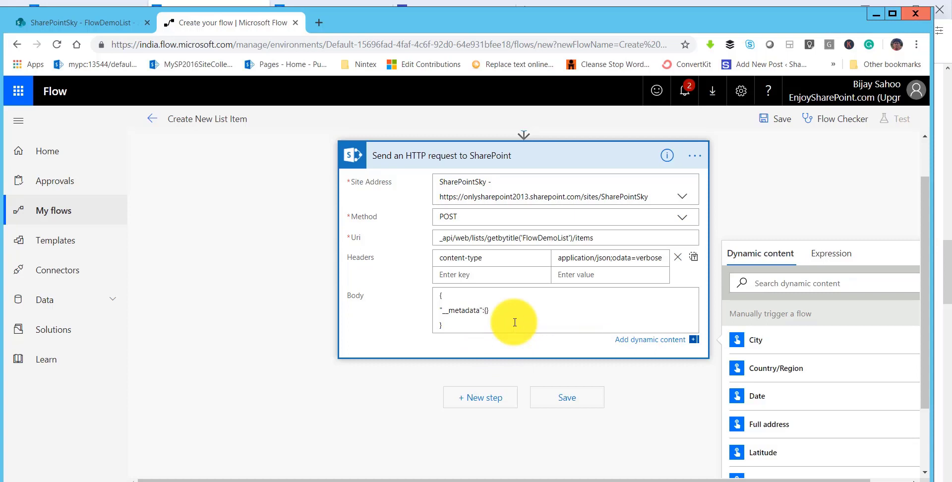
- Fill the body's metadata braces with "type":"SP.Data.FlowDemoListListItem", taking the list name from the SharePoint list's URL, and add a comma after the entry
{"action": "type", "text": "\"\""}
{"action": "key", "text": "Left"}
{"action": "type", "text": "typ"}
{"action": "type", "text": "e"}
{"action": "type", "text": ":\"\""}
{"action": "type", "text": "S"}
{"action": "type", "text": "P.Data"}
{"action": "left_click", "coordinate": [123, 23]}
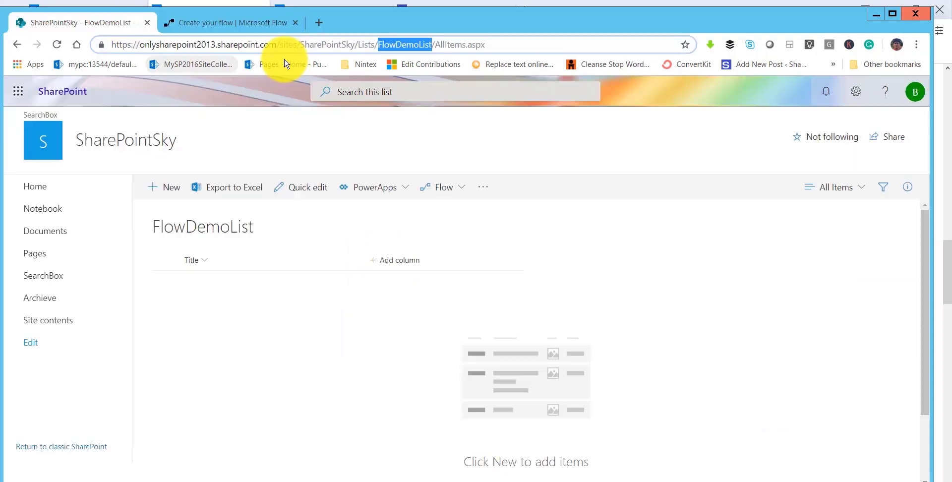
{"action": "right_click", "coordinate": [399, 46]}
{"action": "left_click", "coordinate": [257, 24]}
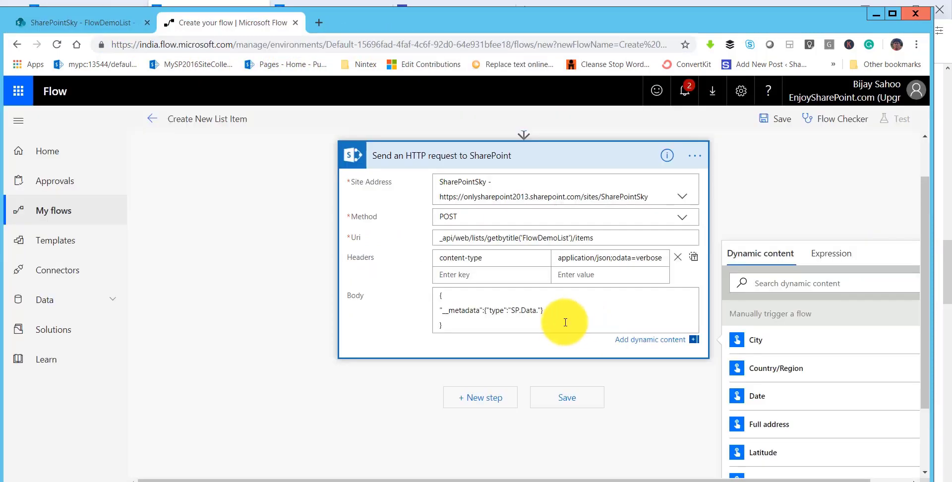
{"action": "left_click", "coordinate": [539, 312]}
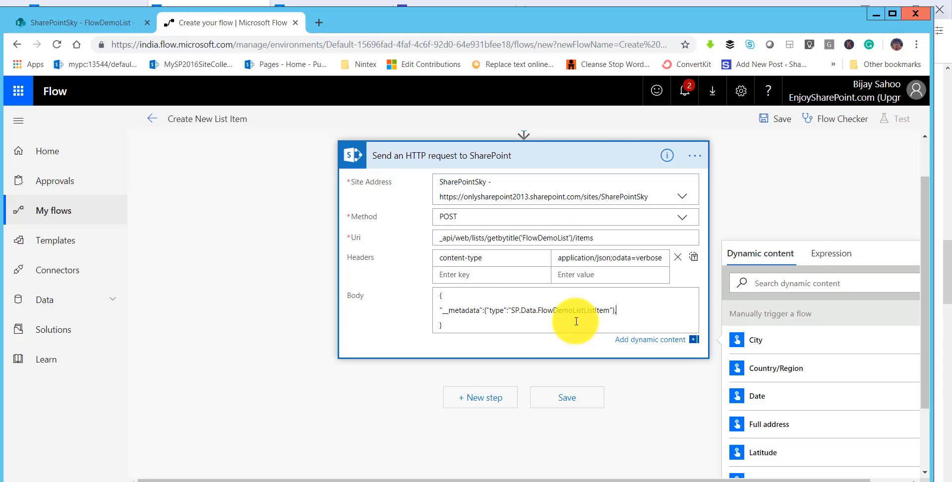
- Add the line "Title":"This is test item" to the JSON body below the metadata entry
{"action": "key", "text": "Return"}
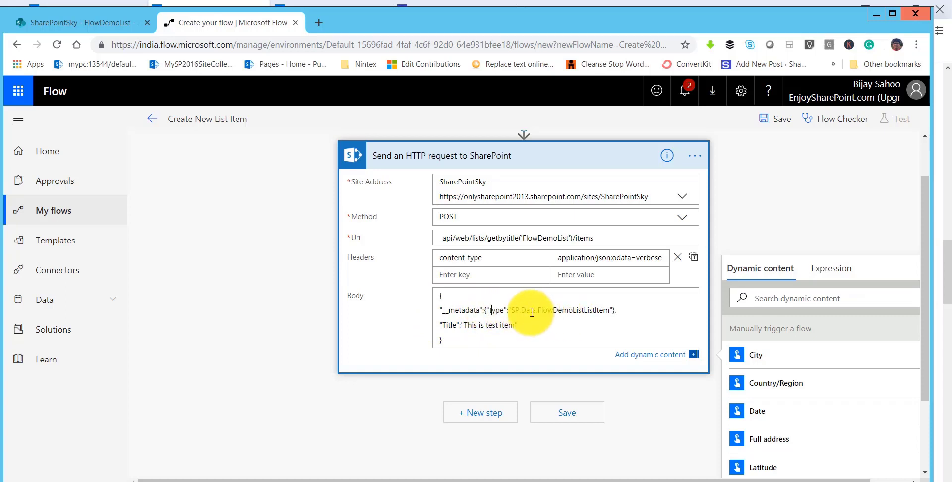
{"action": "left_click_drag", "start_coordinate": [538, 312], "coordinate": [584, 314]}
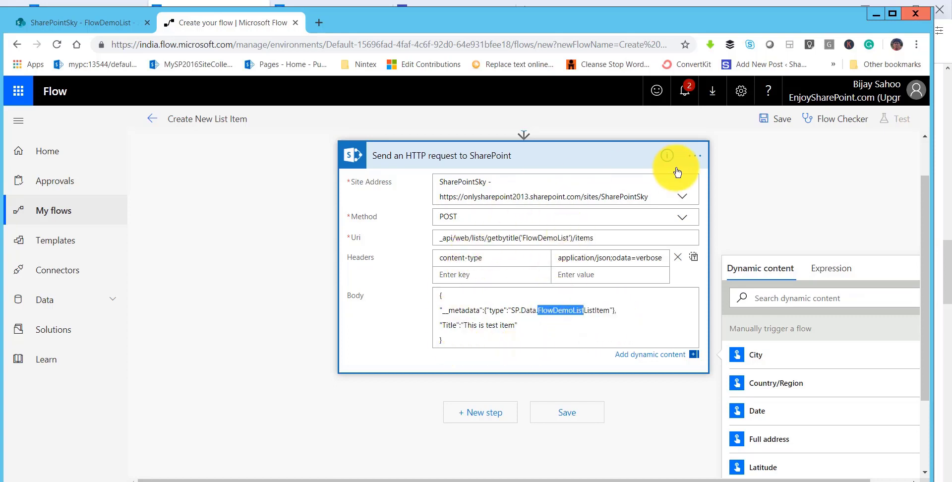
{"action": "left_click", "coordinate": [792, 180]}
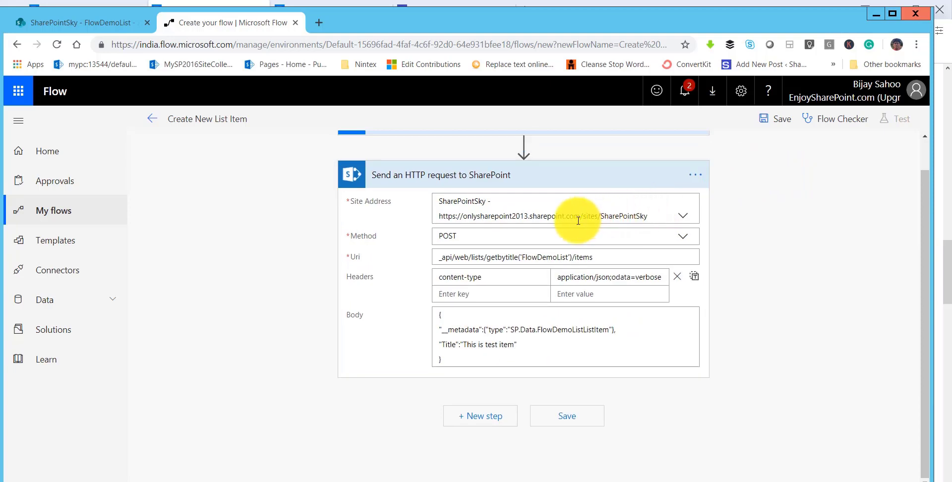
- Save the Create New List Item flow and leave the editor for its details page
{"action": "left_click", "coordinate": [780, 124]}
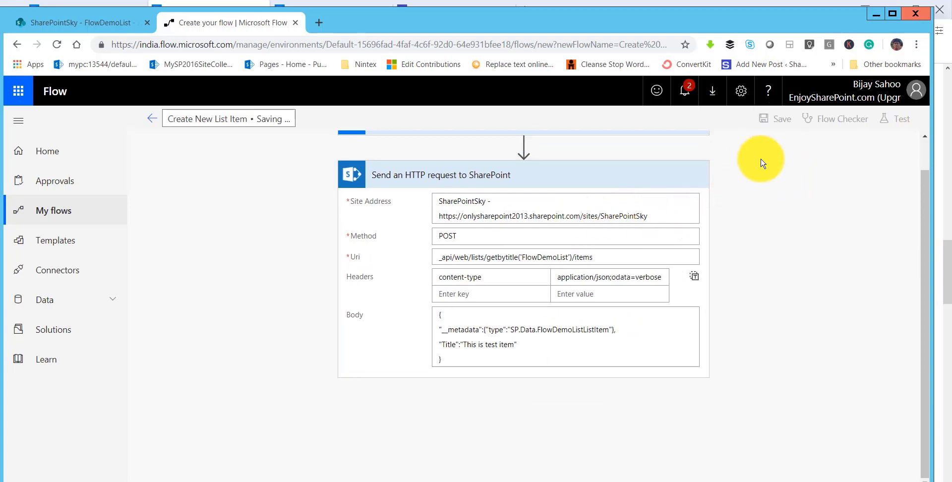
{"action": "left_click", "coordinate": [153, 119]}
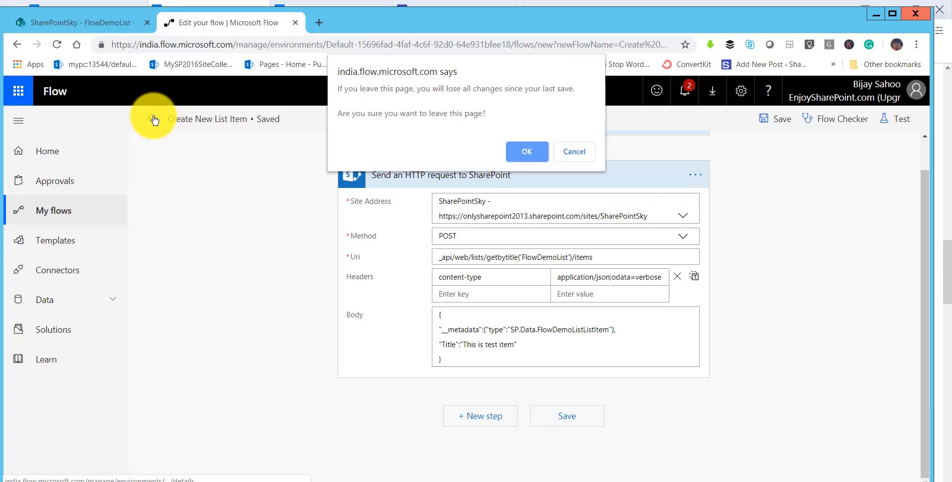
{"action": "left_click", "coordinate": [536, 152]}
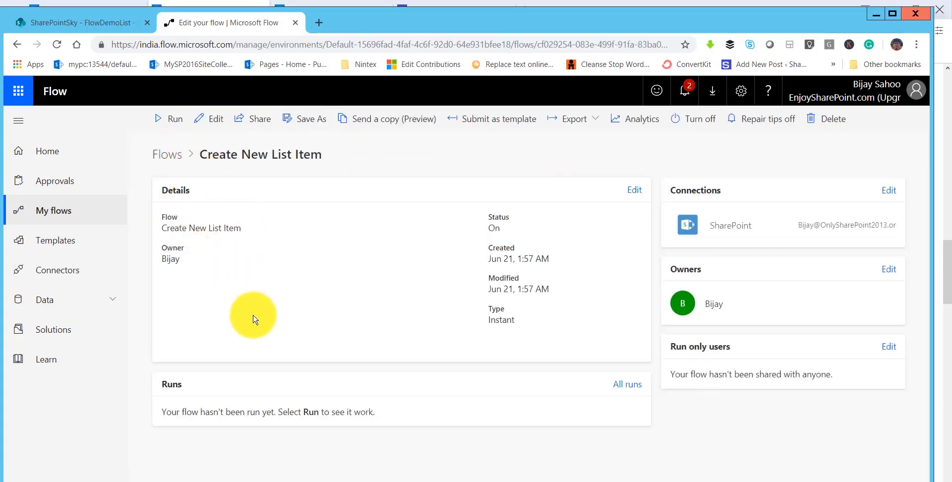
- Run the Create New List Item flow with its SharePoint connection and close the run confirmation
{"action": "left_click", "coordinate": [168, 120]}
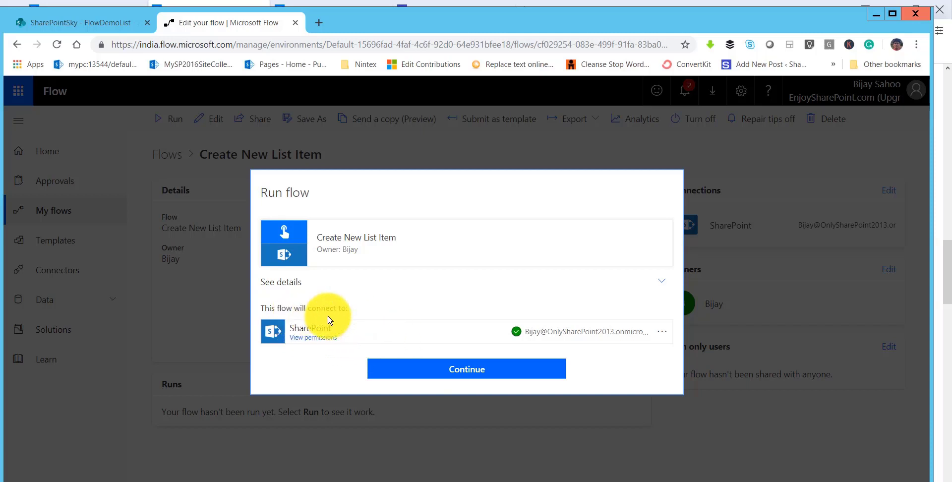
{"action": "left_click", "coordinate": [460, 370]}
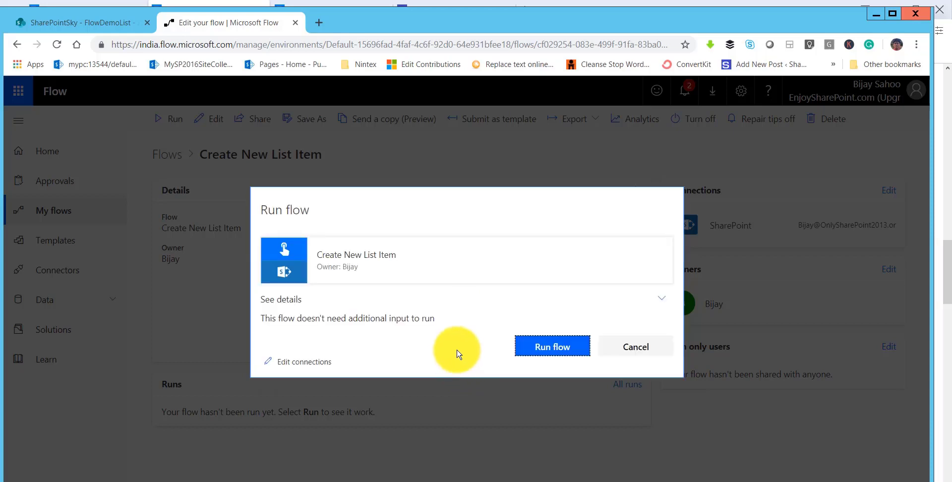
{"action": "left_click", "coordinate": [566, 344]}
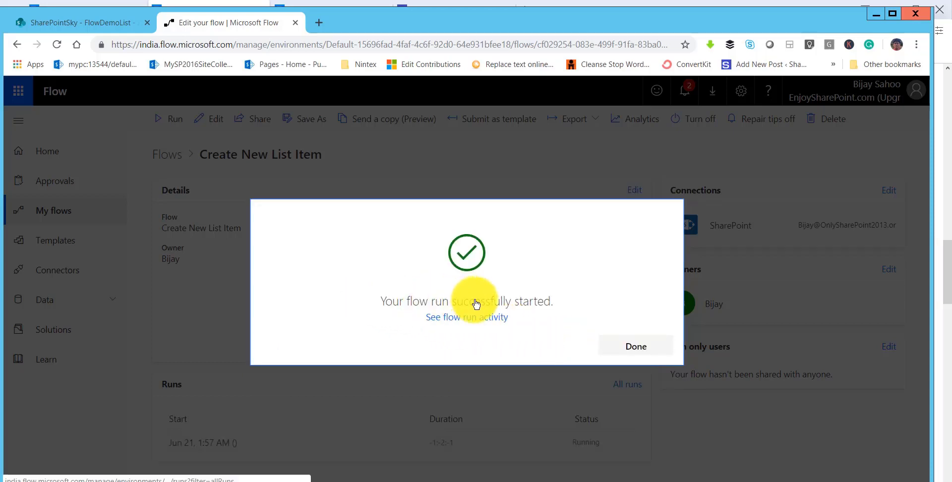
{"action": "left_click", "coordinate": [626, 347]}
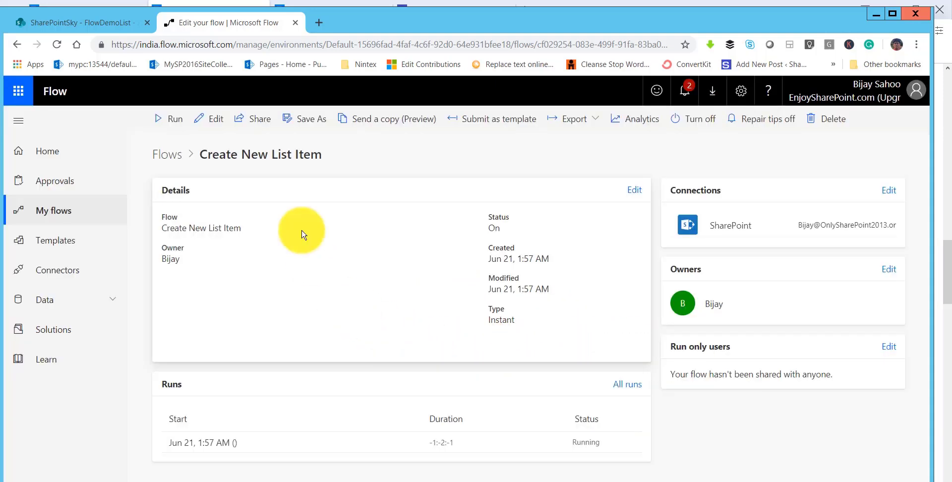
- Reload the flow's details page to check the run status, and look in FlowDemoList for the created item
{"action": "left_click", "coordinate": [307, 44]}
{"action": "key", "text": "ctrl+a"}
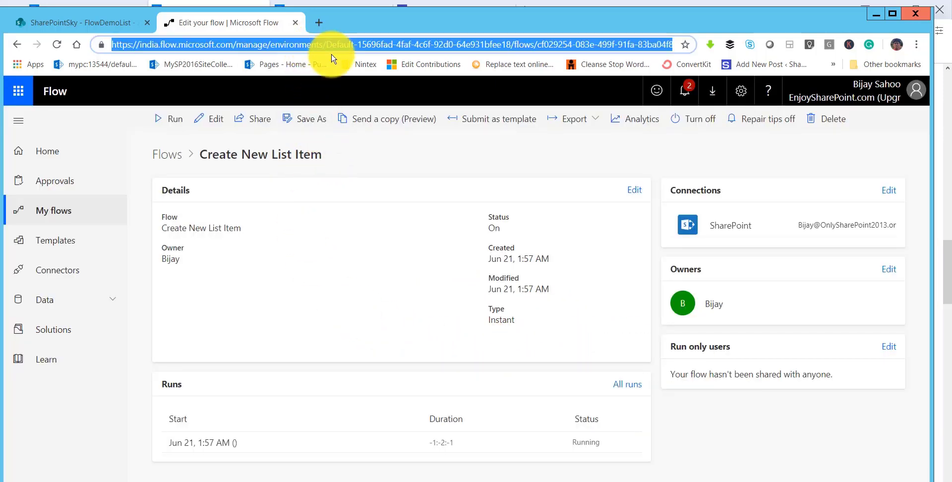
{"action": "key", "text": "Return"}
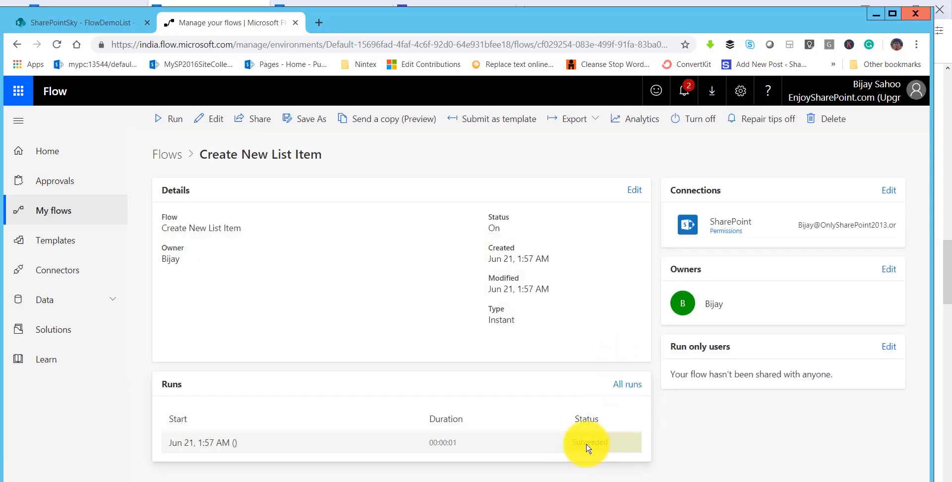
{"action": "left_click", "coordinate": [81, 21]}
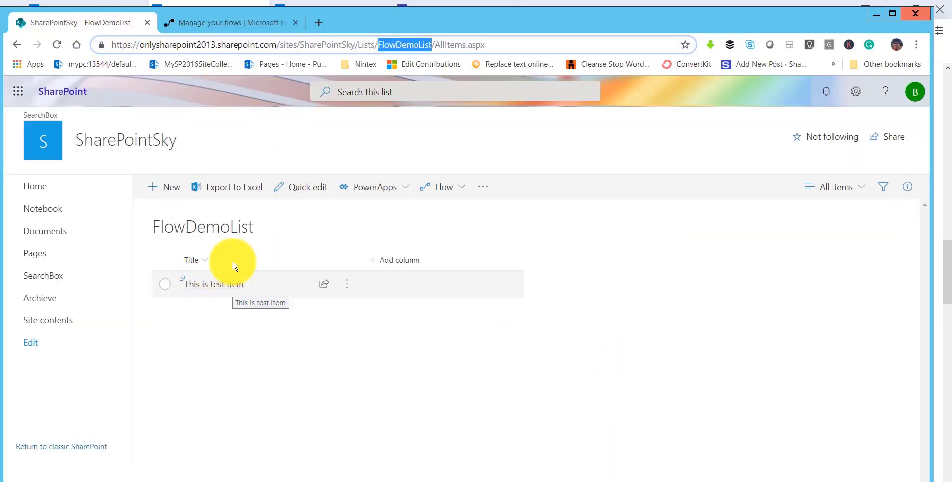
- Run the Create New List Item flow a second time and reload FlowDemoList to check its items
{"action": "left_click", "coordinate": [231, 22]}
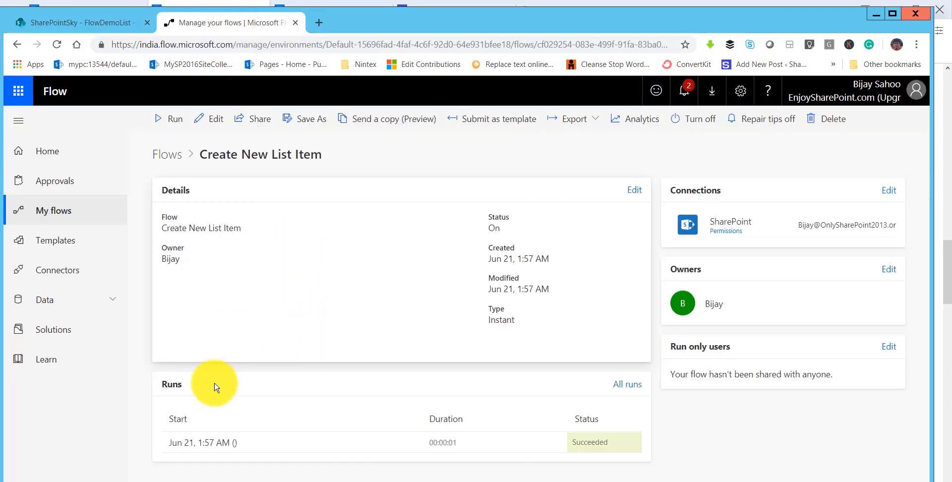
{"action": "left_click", "coordinate": [167, 119]}
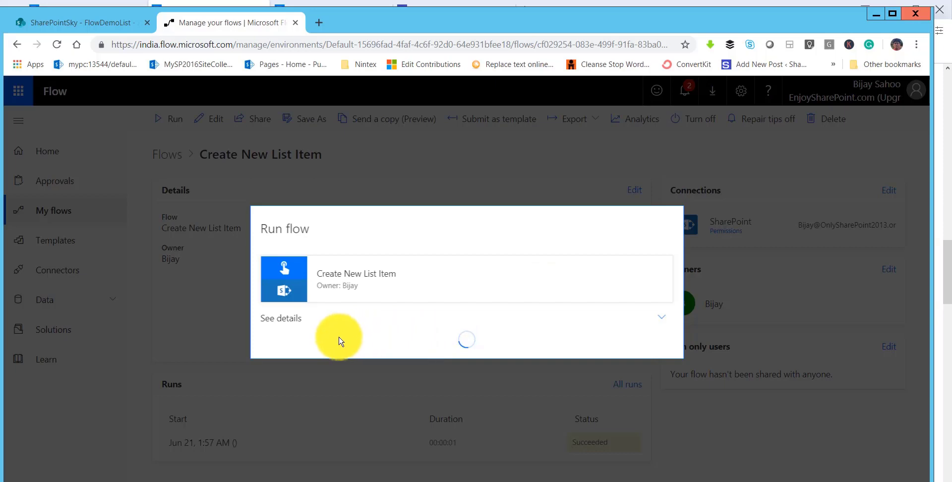
{"action": "left_click", "coordinate": [525, 344]}
{"action": "left_click", "coordinate": [626, 346]}
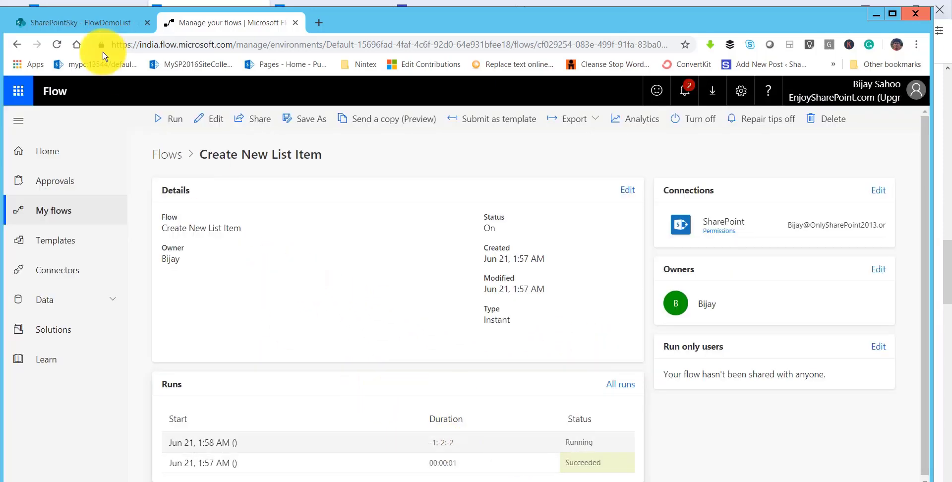
{"action": "left_click", "coordinate": [26, 20]}
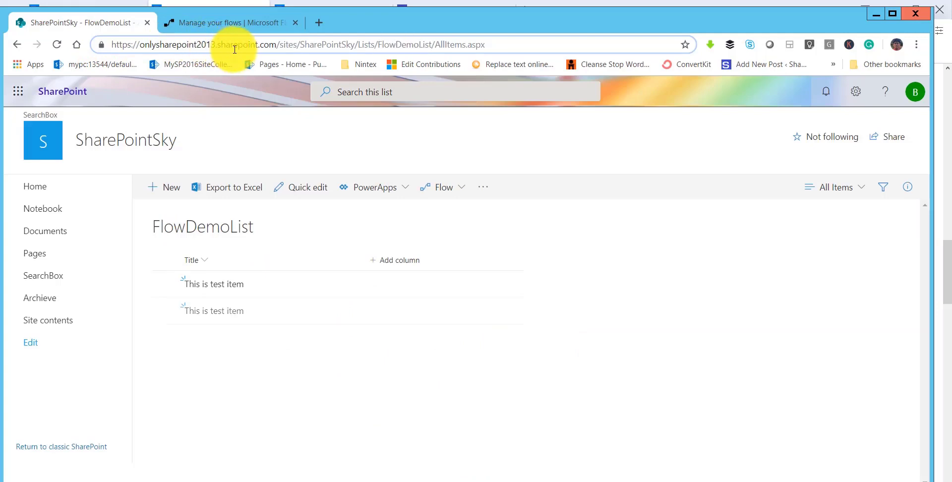
{"action": "key", "text": "Return"}
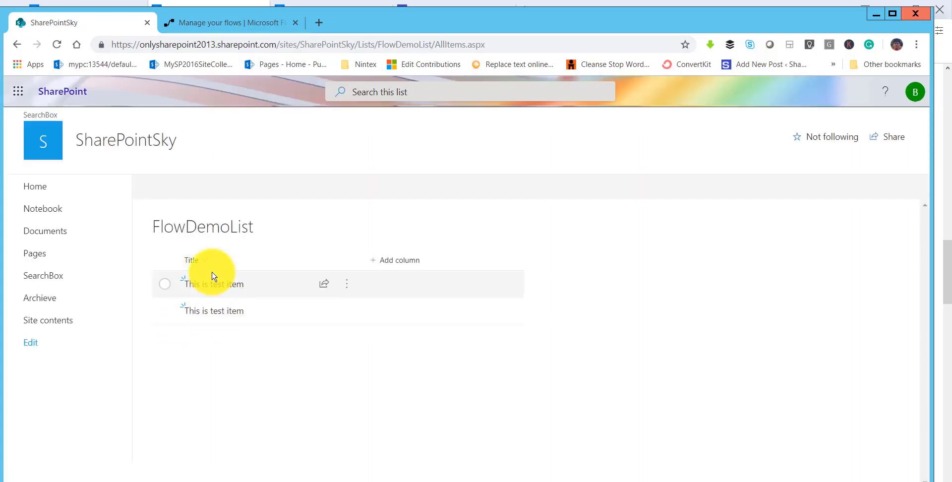
- Reopen the Create New List Item flow for editing and review the Uri and body of its SharePoint HTTP request
{"action": "left_click", "coordinate": [190, 25]}
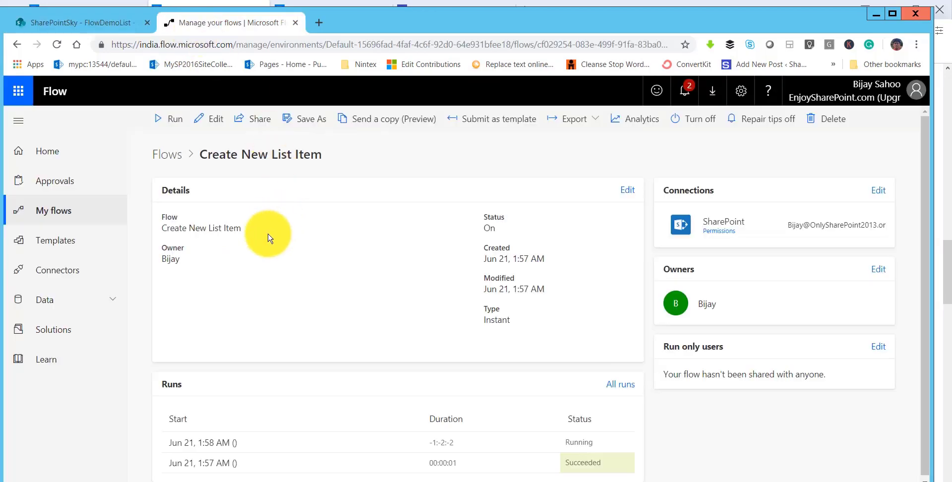
{"action": "left_click", "coordinate": [214, 120]}
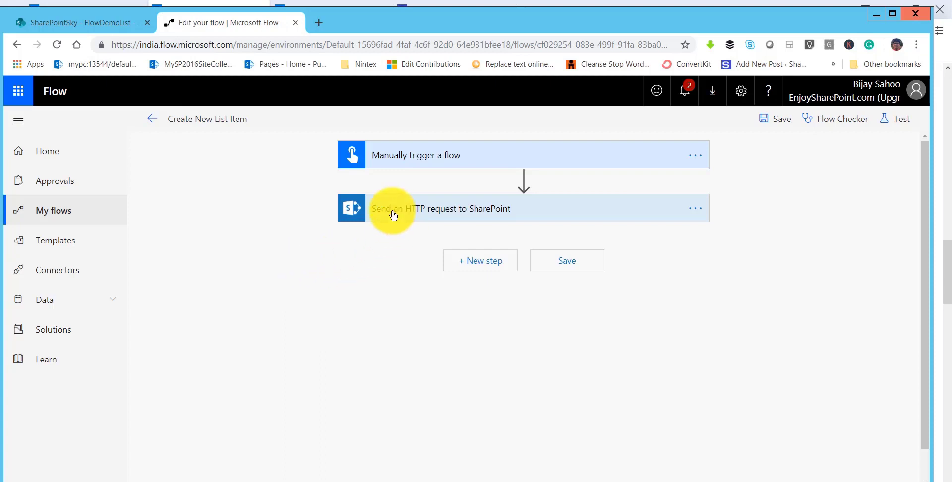
{"action": "left_click", "coordinate": [469, 213]}
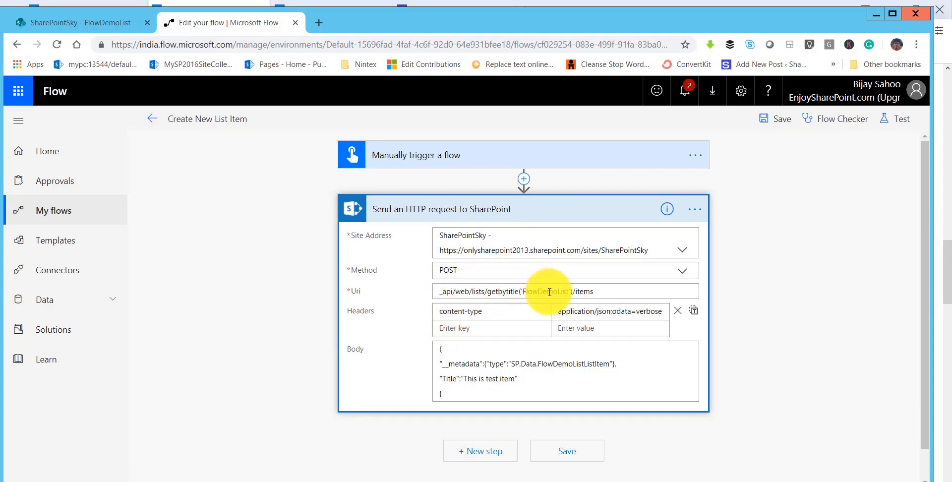
{"action": "left_click_drag", "start_coordinate": [605, 295], "coordinate": [439, 295]}
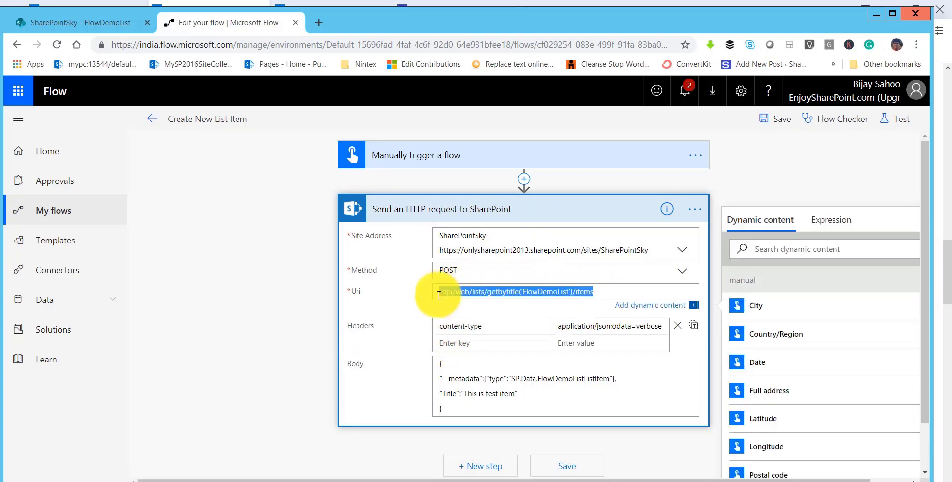
{"action": "left_click", "coordinate": [440, 384]}
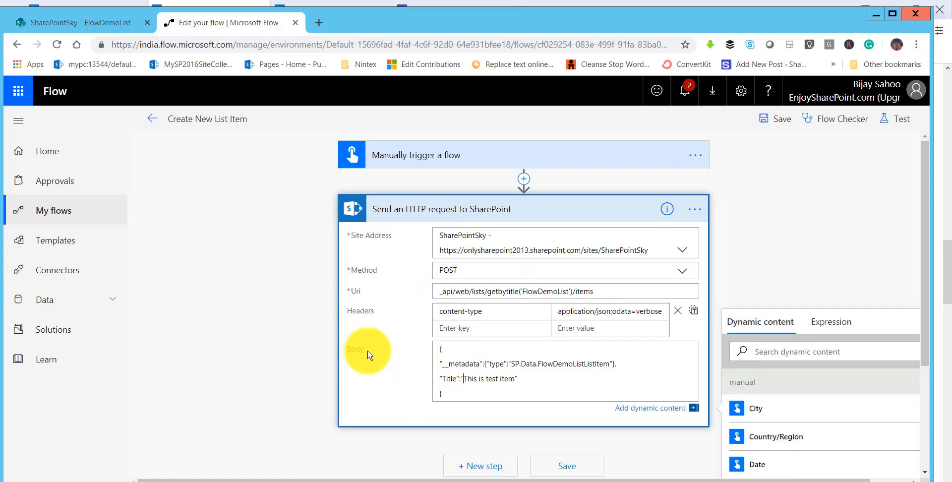